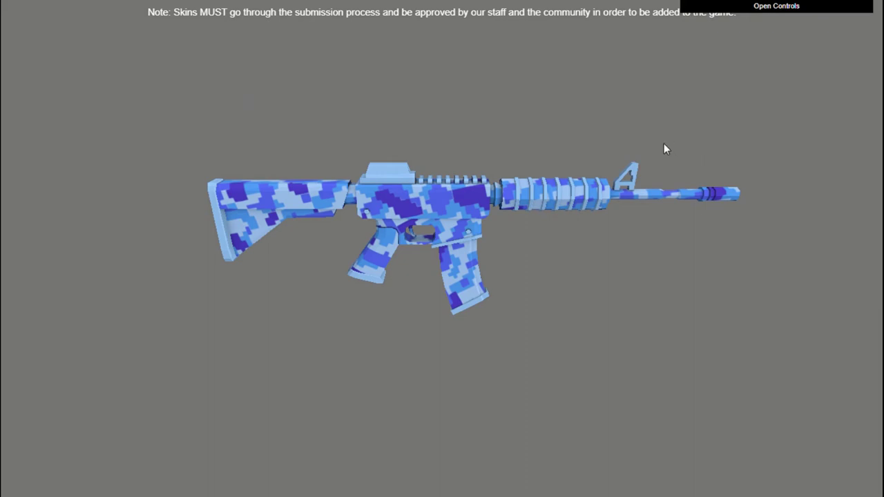
Examine the rifle models, including the default Combat Assault Rifle, from several angles and distances
drag(716, 276, 649, 238)
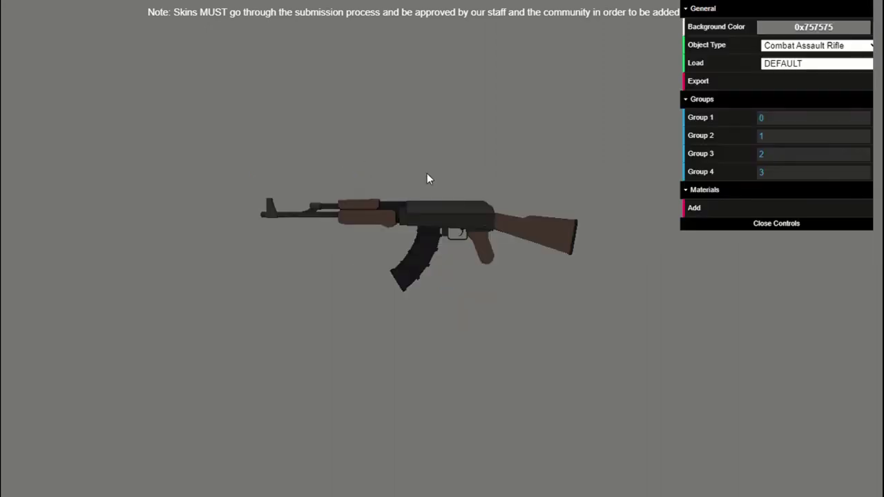
drag(428, 177, 456, 187)
drag(387, 238, 414, 228)
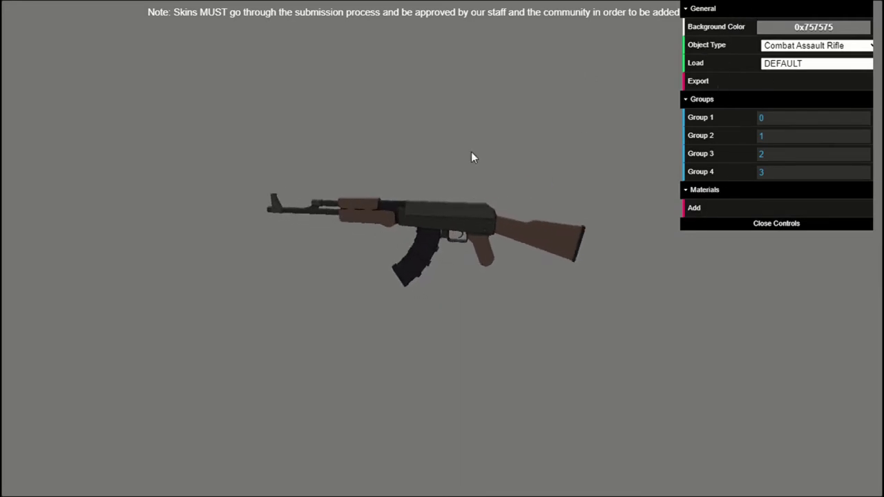
drag(432, 187, 437, 214)
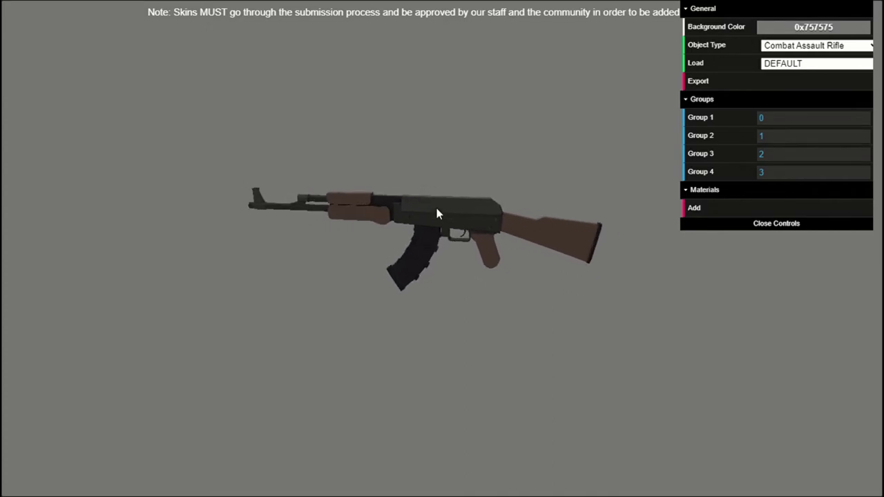
scroll(436, 214, up, 5)
scroll(437, 214, down, 4)
scroll(436, 214, down, 4)
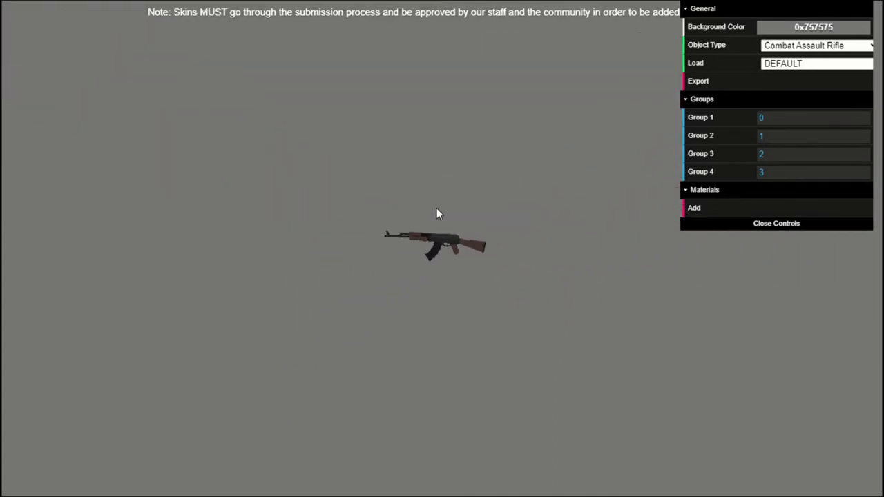
scroll(436, 214, up, 6)
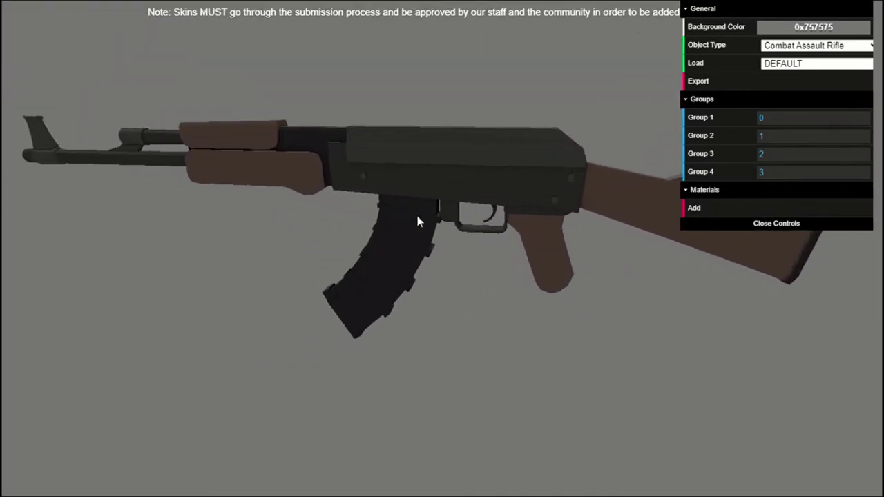
drag(409, 225, 395, 227)
drag(277, 243, 292, 225)
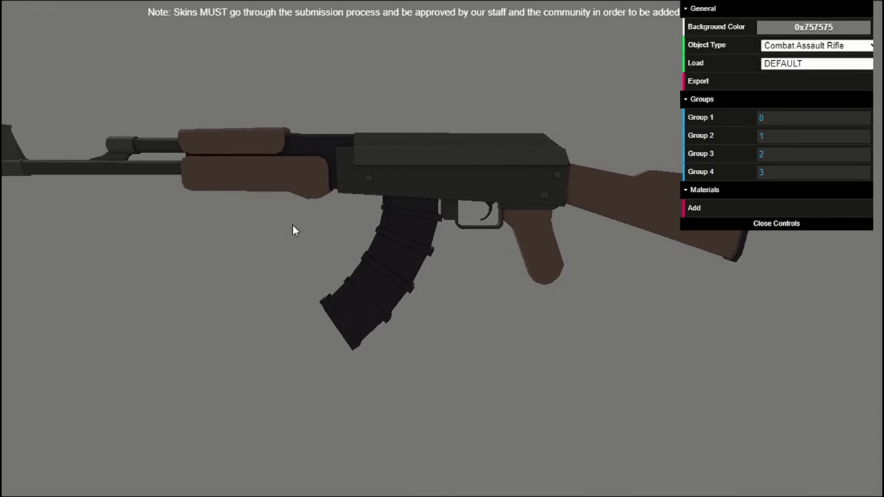
drag(292, 225, 450, 114)
drag(544, 210, 537, 208)
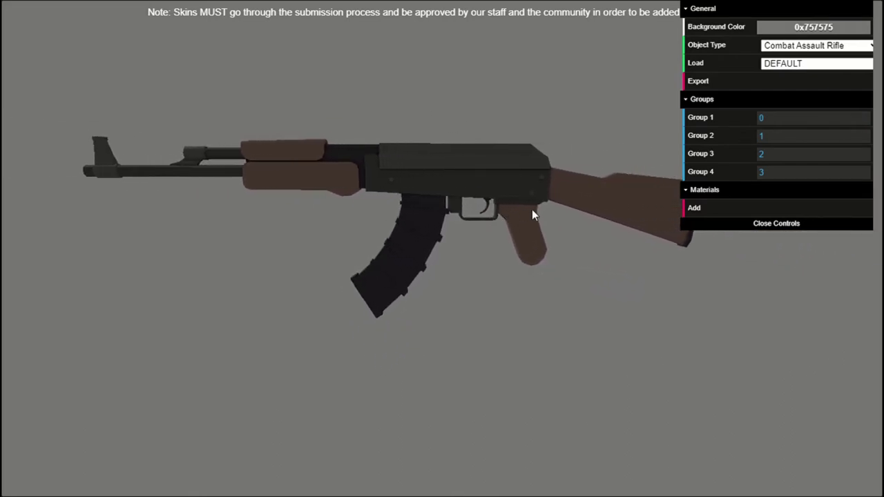
mouse_move(415, 193)
mouse_down()
mouse_move(207, 212)
mouse_move(330, 250)
mouse_move(415, 201)
mouse_up()
scroll(415, 201, down, 3)
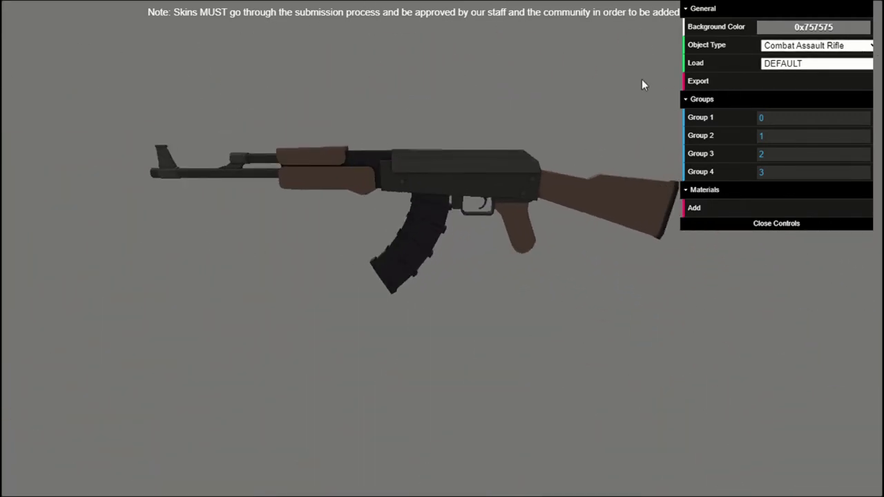
scroll(565, 167, down, 4)
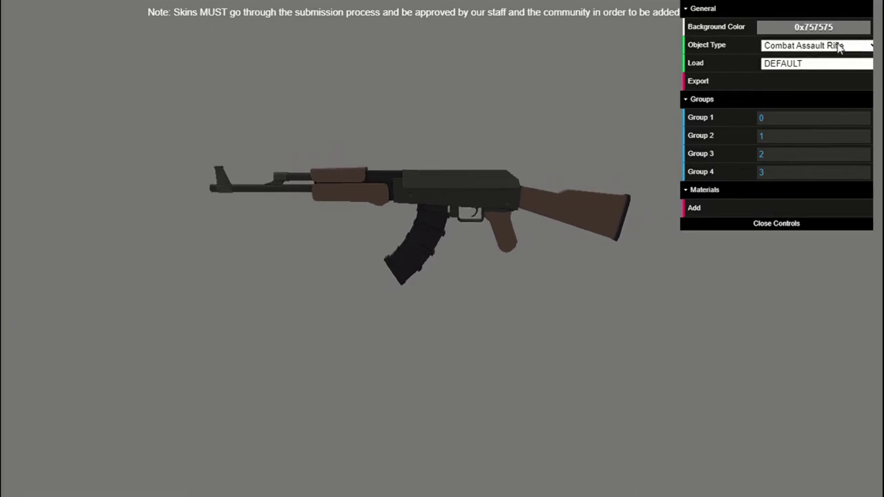
Load the S_PEARL_MARBLE skin and set the object type to Shovel
mouse_move(765, 58)
click(824, 163)
scroll(487, 124, down, 5)
drag(486, 125, 184, 136)
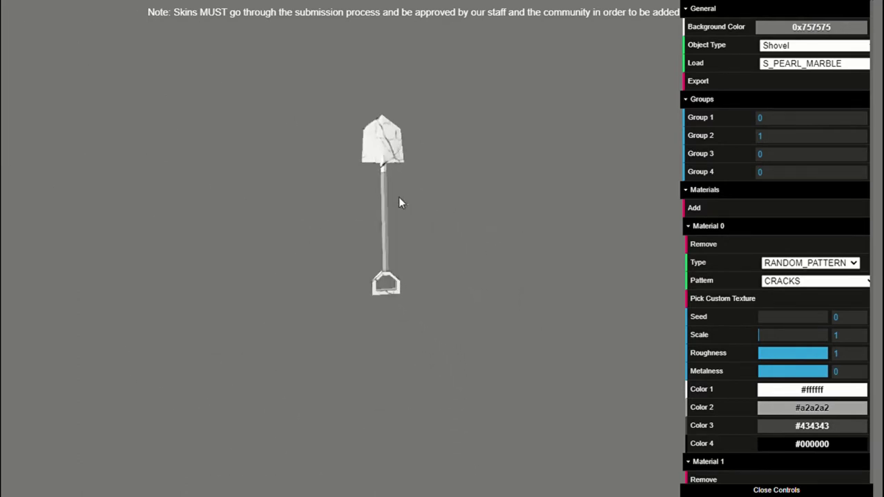
Change the object type to Heavy Sniper Rifle and examine the marble skin and its material settings
click(859, 134)
drag(465, 269, 537, 241)
right_drag(538, 241, 489, 241)
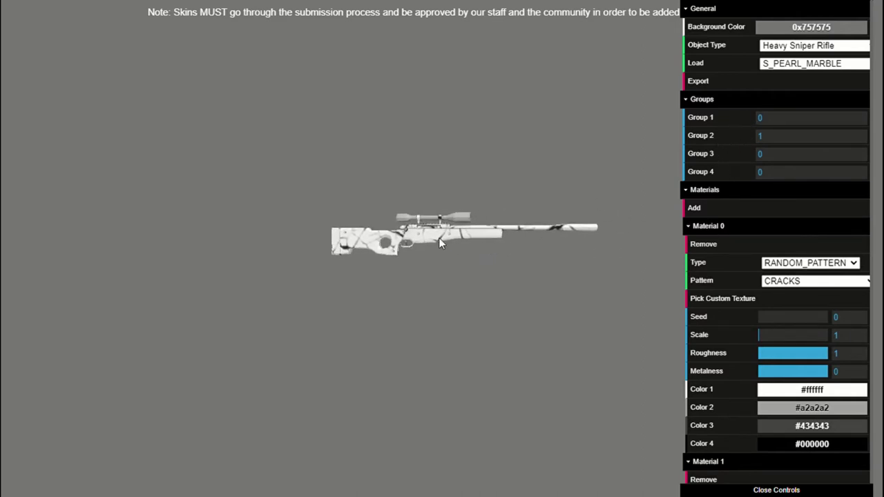
scroll(438, 238, up, 3)
scroll(442, 235, down, 2)
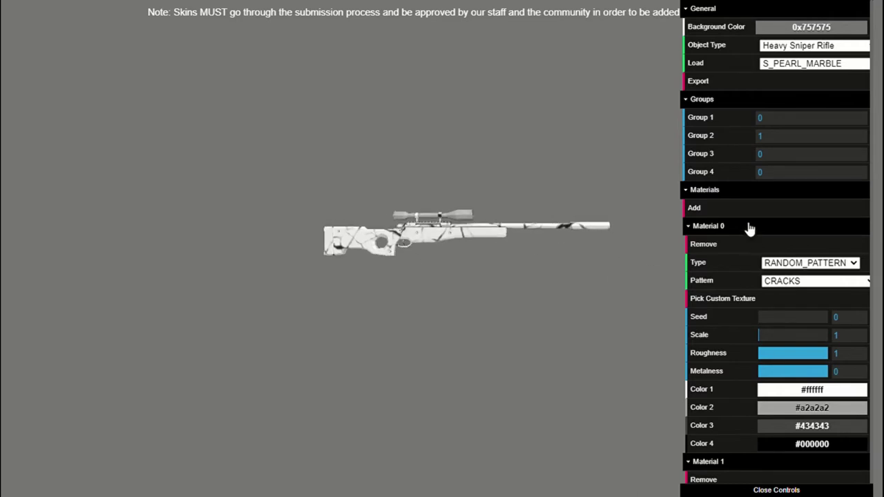
scroll(525, 241, up, 3)
scroll(547, 228, down, 2)
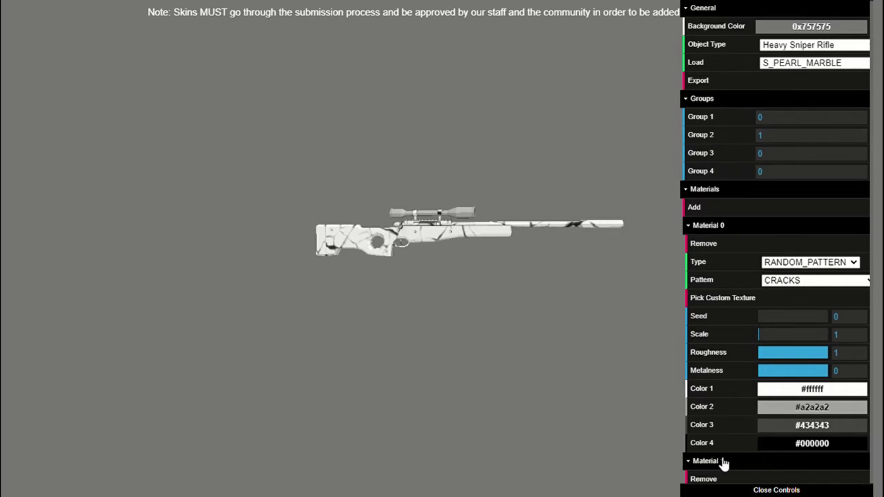
drag(473, 233, 560, 193)
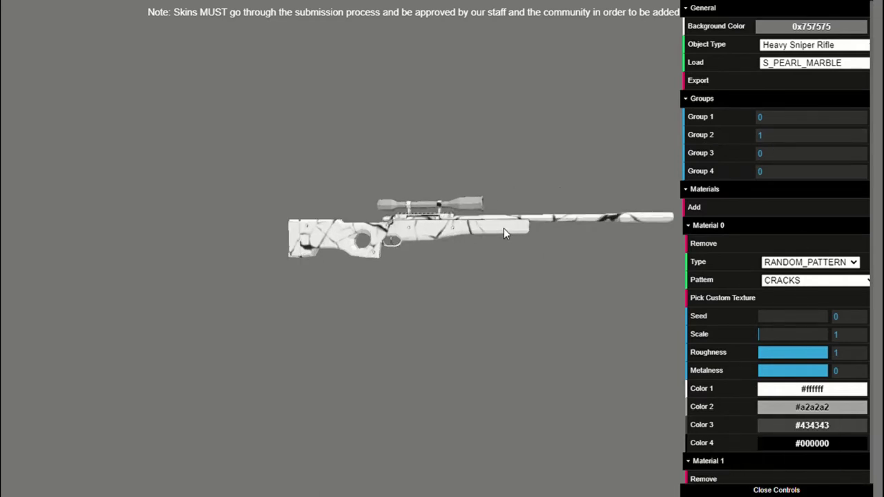
drag(494, 227, 560, 235)
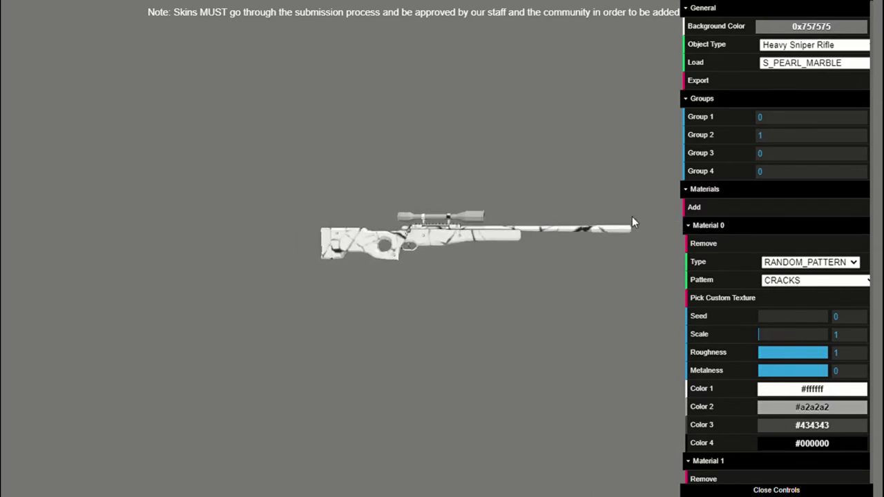
Assign material 1 to Group 3, Group 4 and Group 1 of the sniper rifle
click(780, 157)
key(Return)
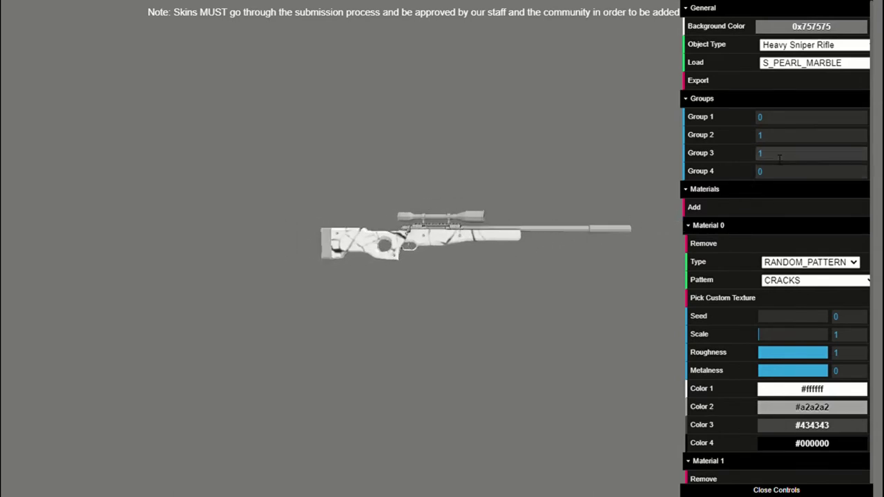
mouse_move(581, 248)
mouse_down()
mouse_move(550, 233)
mouse_move(442, 233)
mouse_move(569, 242)
mouse_up()
click(795, 176)
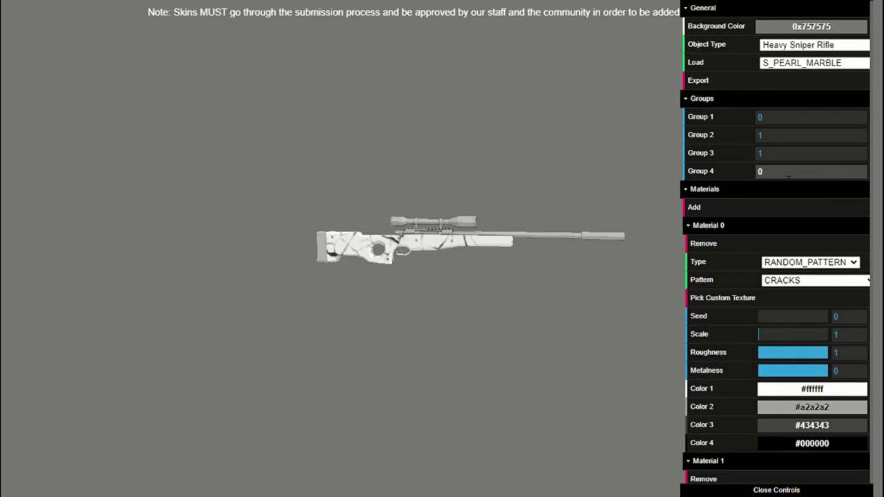
key(BackSpace)
text(1)
key(Return)
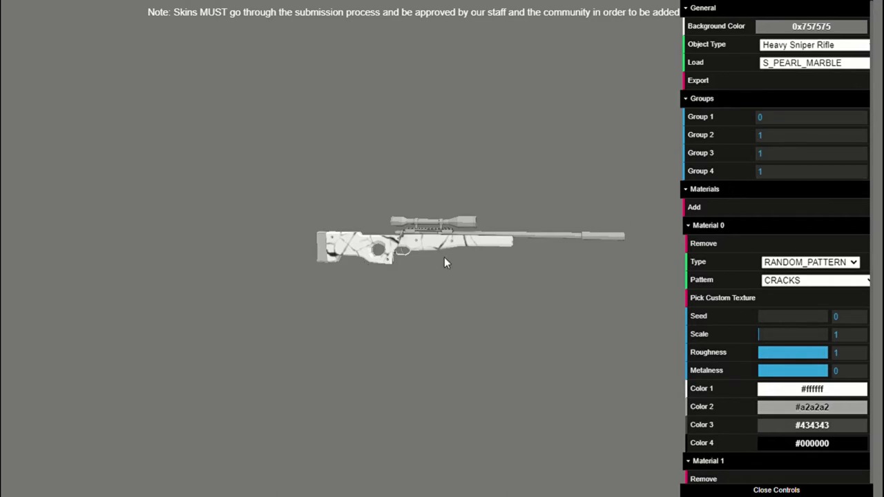
click(784, 119)
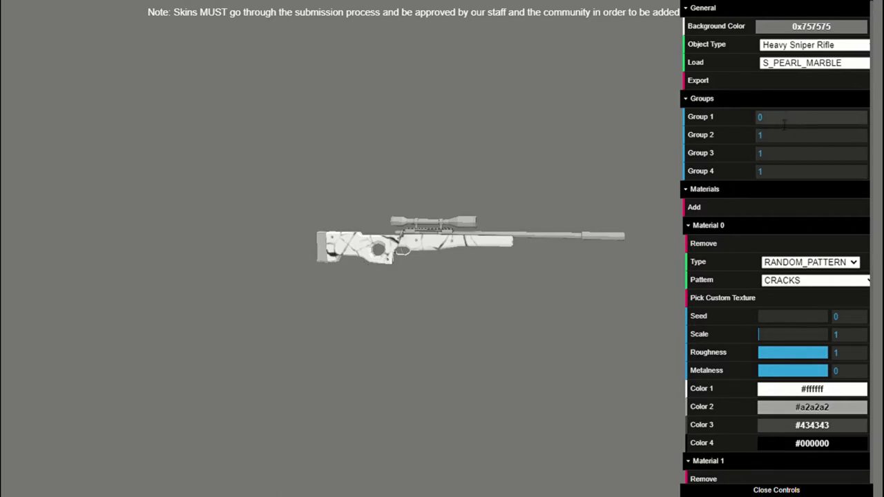
key(Return)
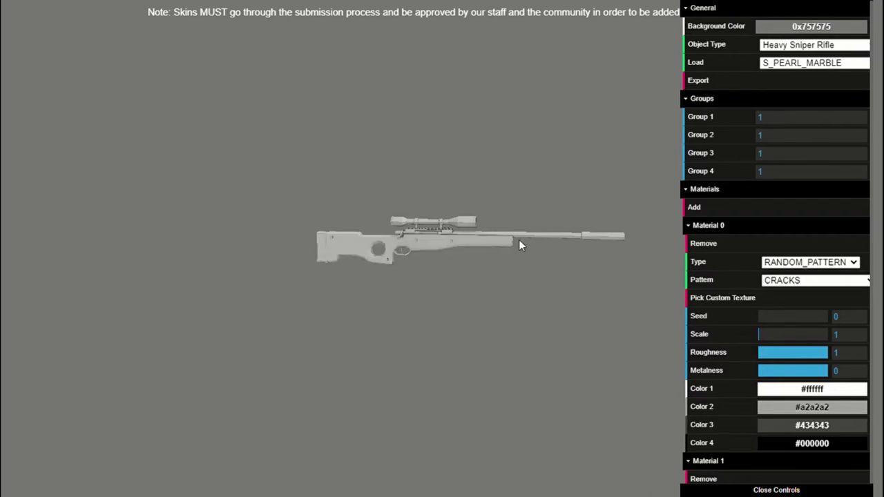
mouse_move(533, 242)
mouse_down()
mouse_move(397, 240)
mouse_move(530, 246)
mouse_up()
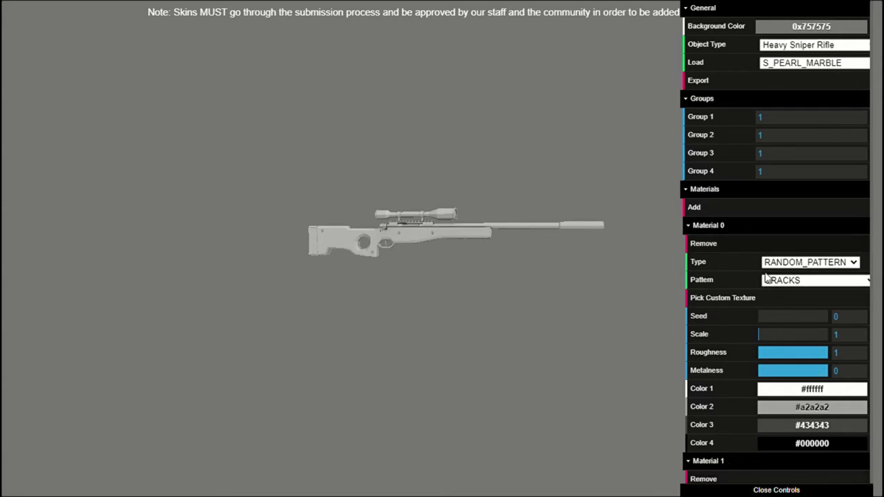
Assign material 0 to all four groups of the sniper rifle
click(782, 118)
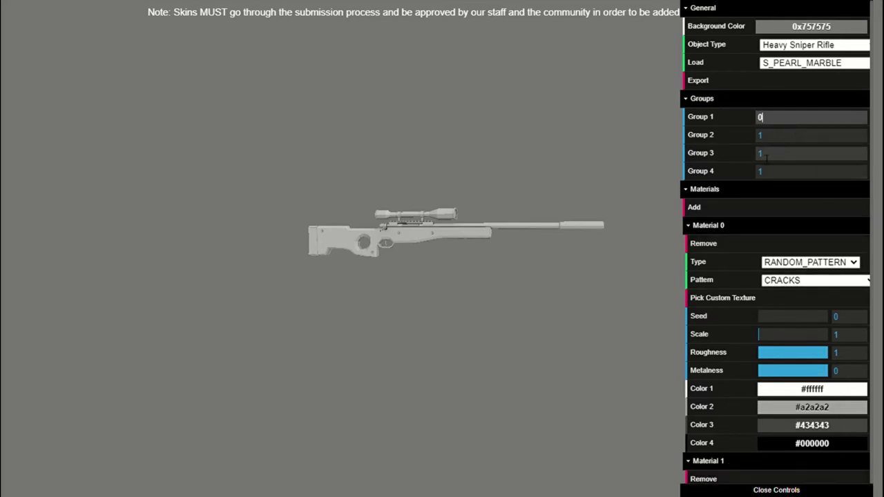
text(0)
key(Return)
click(773, 135)
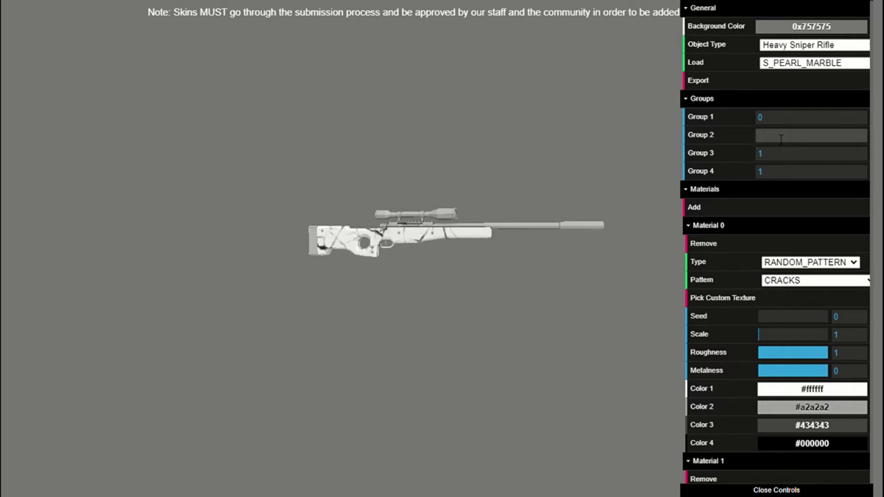
text(0)
key(Return)
click(794, 155)
text(0)
key(Return)
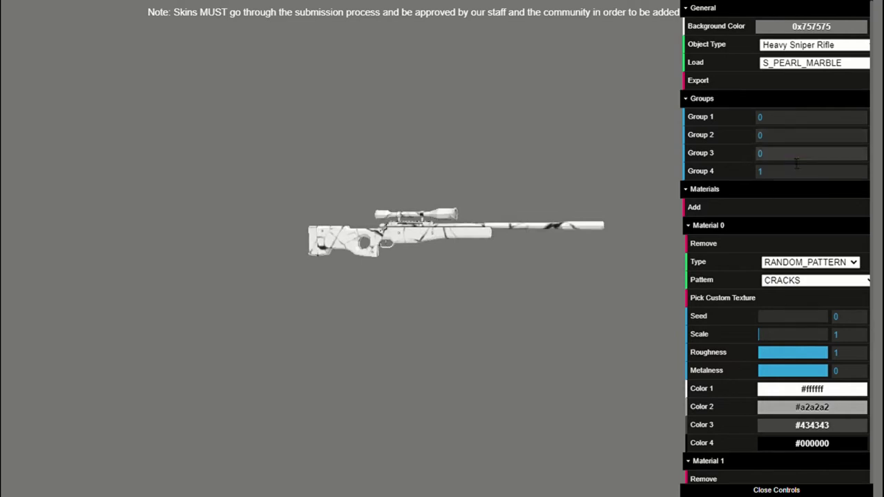
click(798, 172)
text(0)
key(Return)
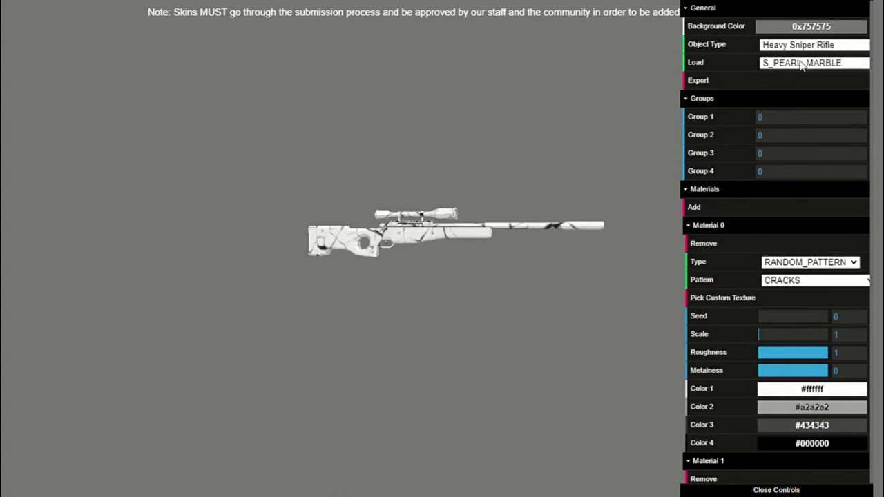
Remove all existing marble materials from the sniper rifle's skin
click(719, 245)
scroll(443, 224, down, 3)
scroll(440, 225, up, 3)
mouse_move(417, 229)
mouse_down()
mouse_move(413, 233)
mouse_move(428, 227)
mouse_up()
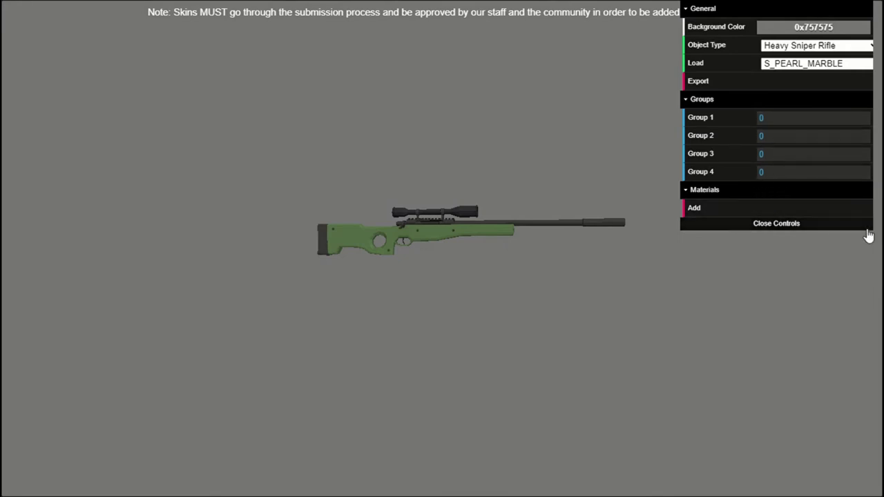
Add a UNIFORM_COLOR material with roughness 0.46 and metalness 1
click(714, 210)
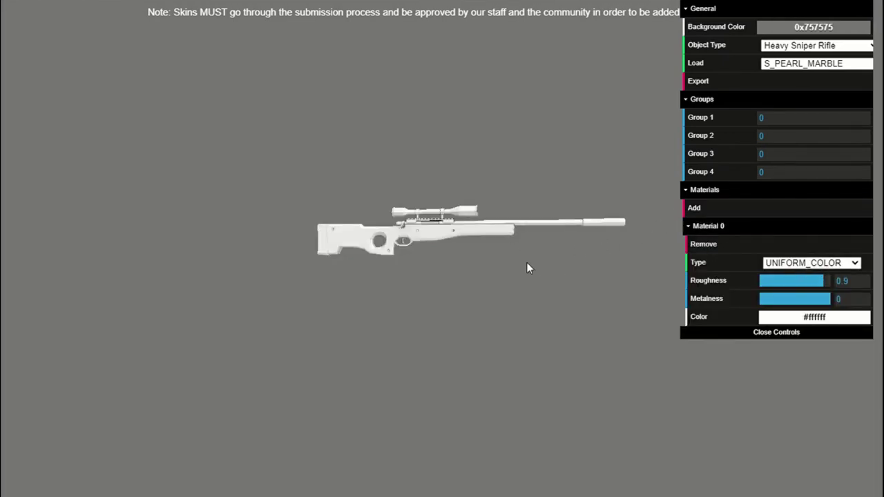
mouse_move(794, 328)
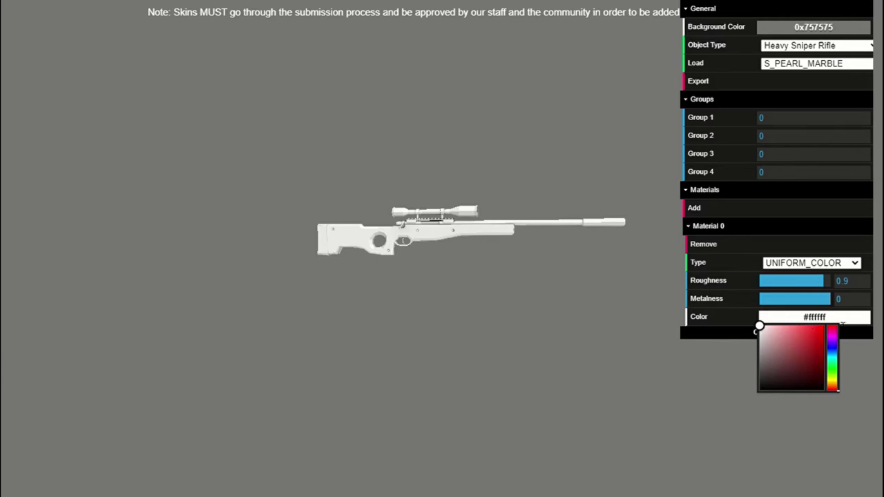
click(809, 264)
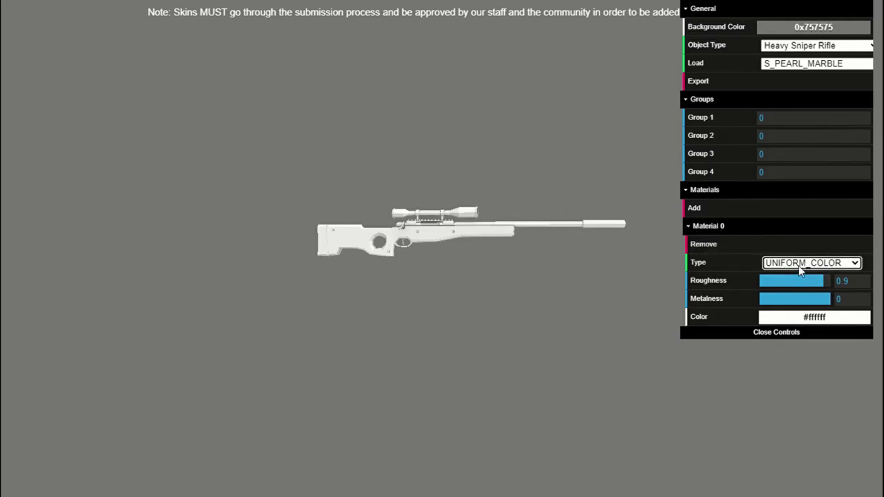
mouse_move(803, 281)
mouse_down()
mouse_move(792, 282)
mouse_move(803, 302)
mouse_move(787, 302)
mouse_move(832, 302)
mouse_move(783, 302)
mouse_move(832, 303)
mouse_up()
click(768, 301)
Examine how the metallic finish reflects light on the sniper rifle from several angles and distances
drag(519, 242, 442, 240)
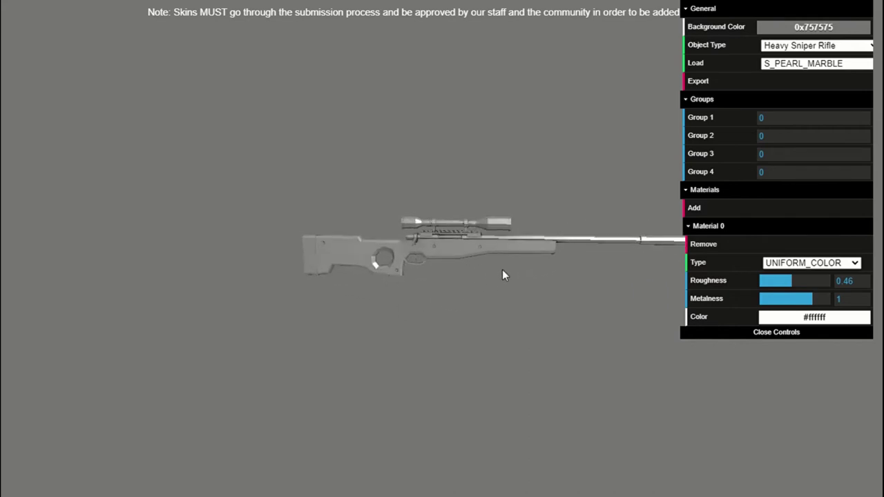
drag(511, 272, 520, 281)
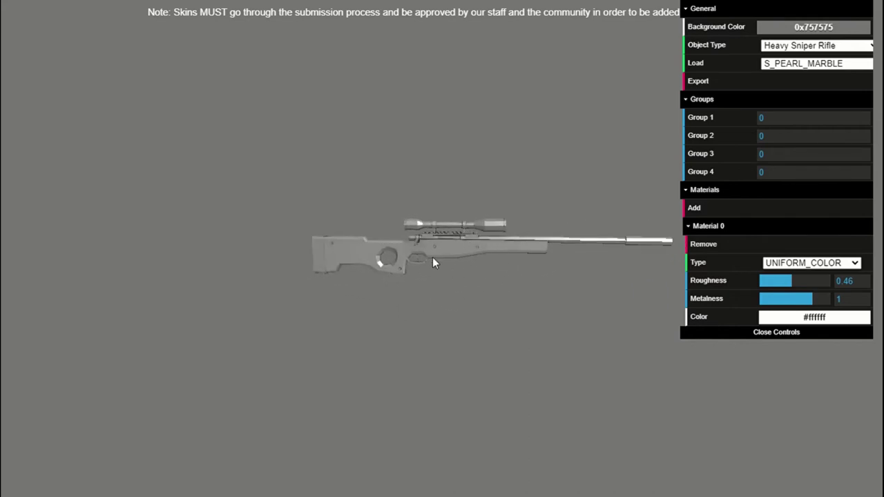
drag(449, 264, 256, 251)
drag(454, 236, 548, 253)
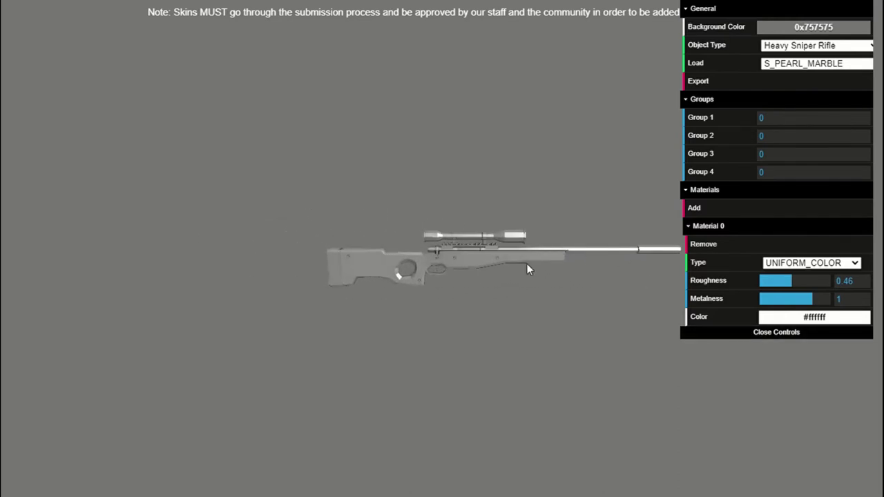
scroll(527, 264, down, 4)
drag(575, 265, 543, 257)
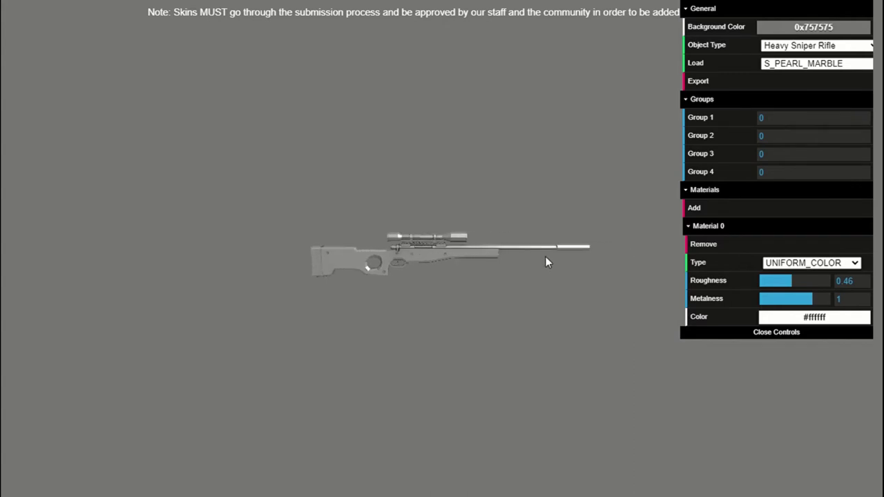
scroll(408, 235, up, 2)
scroll(410, 235, up, 3)
scroll(418, 238, down, 4)
scroll(464, 258, up, 1)
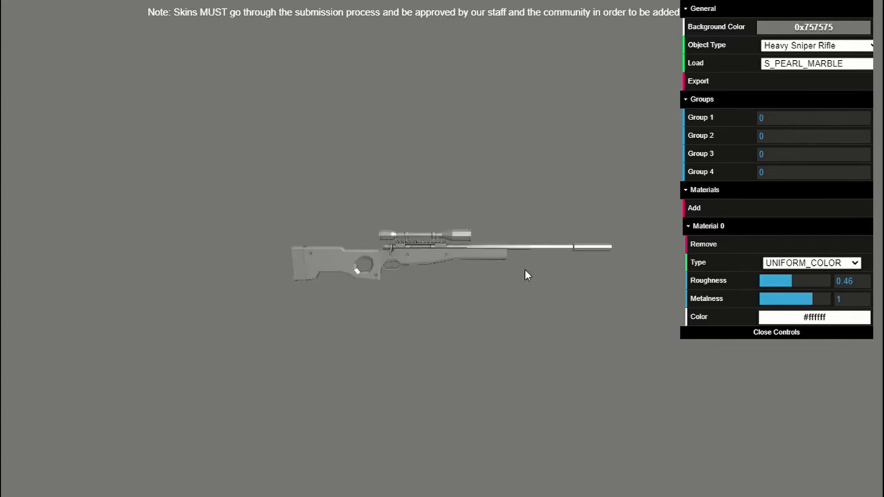
Set Material 0's uniform color to the olive tone #6b6b14
click(795, 266)
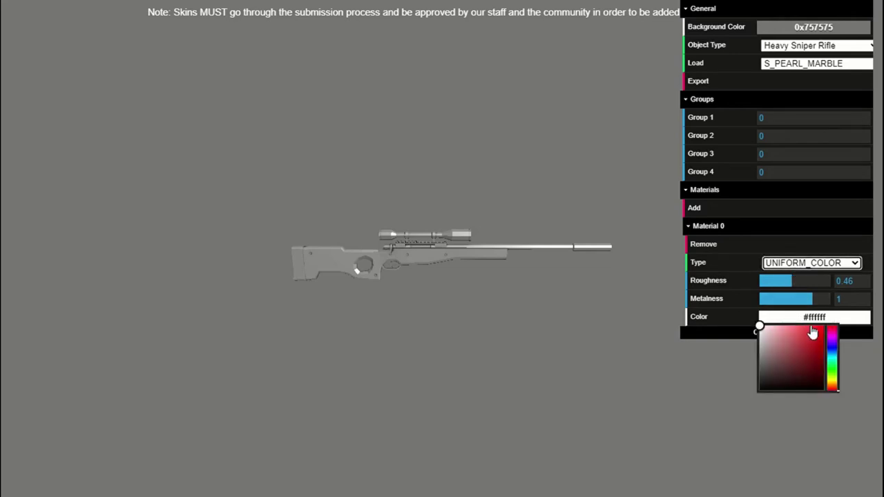
drag(809, 350, 790, 361)
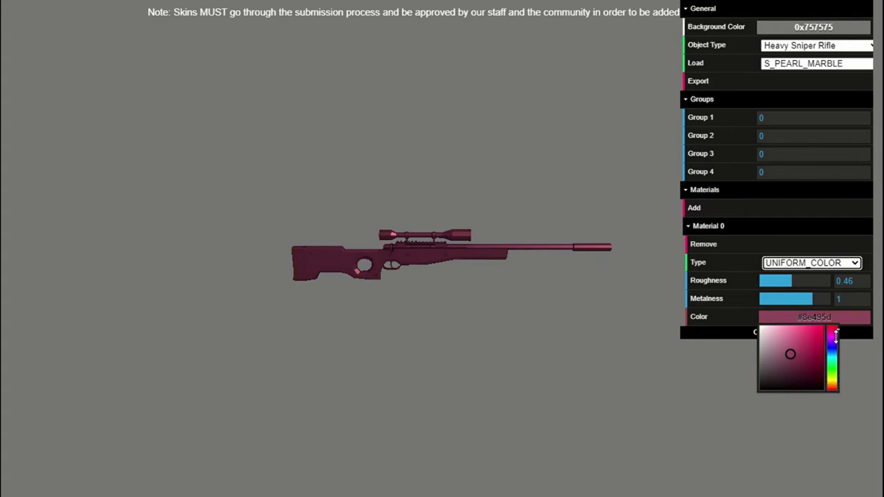
drag(837, 338, 834, 381)
mouse_move(836, 346)
mouse_move(791, 355)
mouse_down()
mouse_move(797, 335)
mouse_move(802, 349)
mouse_move(824, 325)
mouse_move(789, 386)
mouse_move(743, 409)
mouse_move(778, 405)
mouse_move(809, 361)
mouse_up()
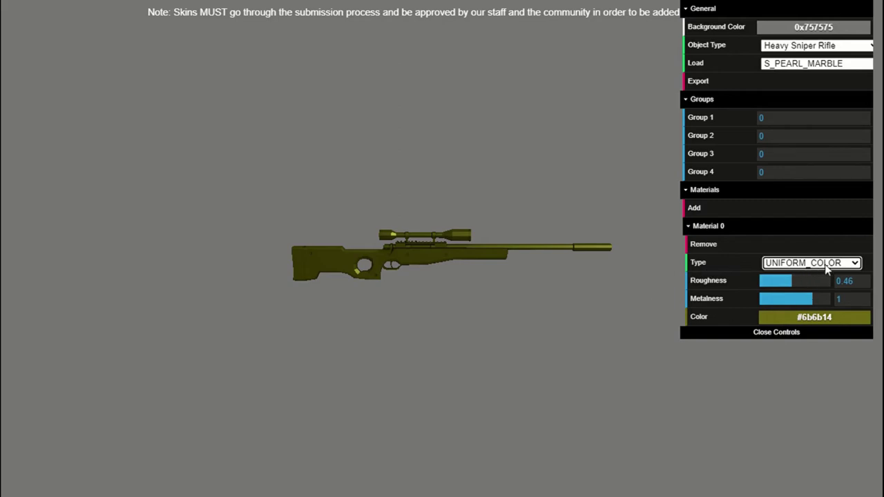
Change Material 0 to RANDOM_TEXTURE with seed 212, roughness 0.41 and a reduced metalness
click(798, 268)
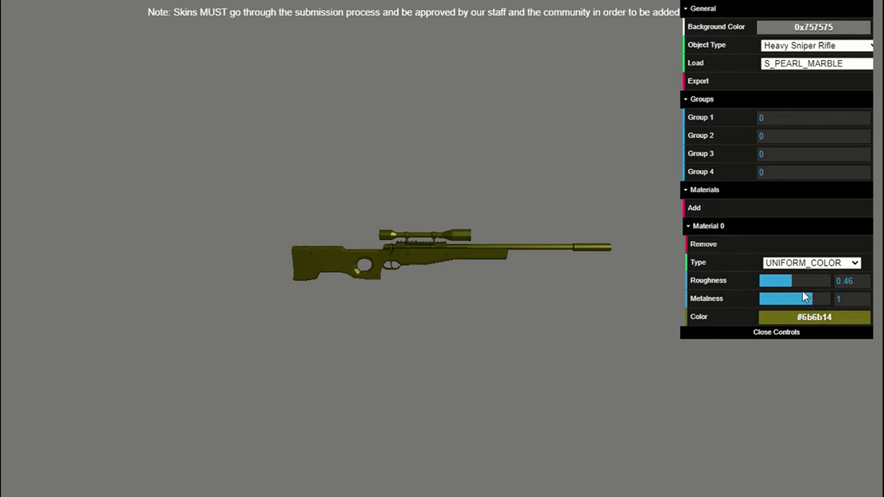
click(796, 295)
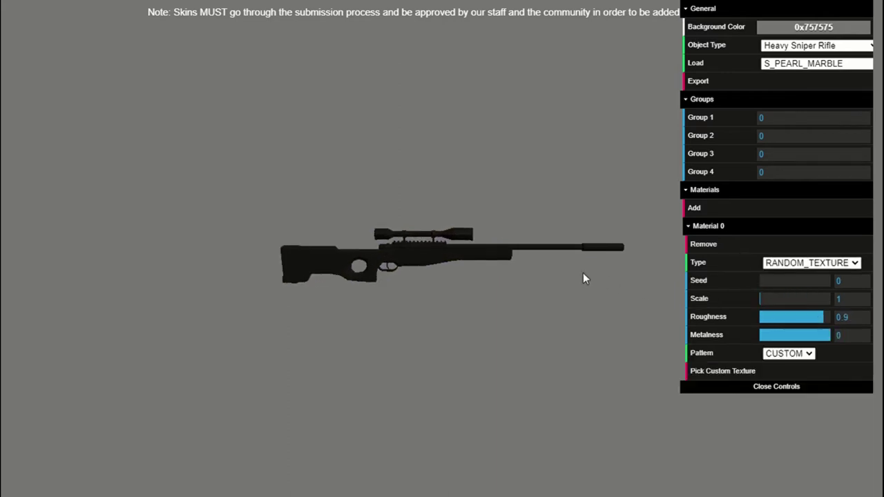
drag(762, 278, 774, 280)
mouse_move(801, 317)
mouse_down()
mouse_move(744, 325)
mouse_move(809, 322)
mouse_move(789, 322)
mouse_move(773, 335)
mouse_move(796, 337)
mouse_move(766, 351)
mouse_move(794, 336)
mouse_move(787, 338)
mouse_up()
scroll(494, 251, down, 5)
scroll(477, 247, up, 5)
drag(428, 239, 411, 231)
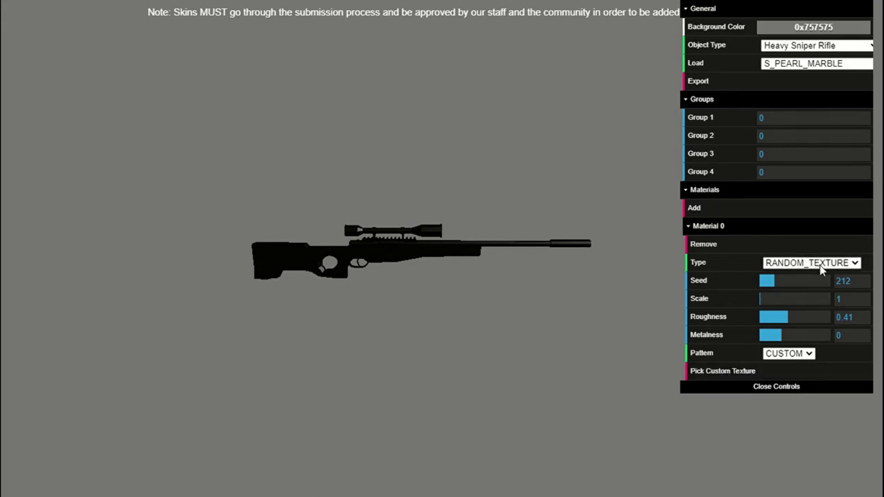
Change Material 0 to STATIC_TEXTURE with roughness 0.42 and a reduced metalness
click(812, 301)
scroll(572, 274, down, 1)
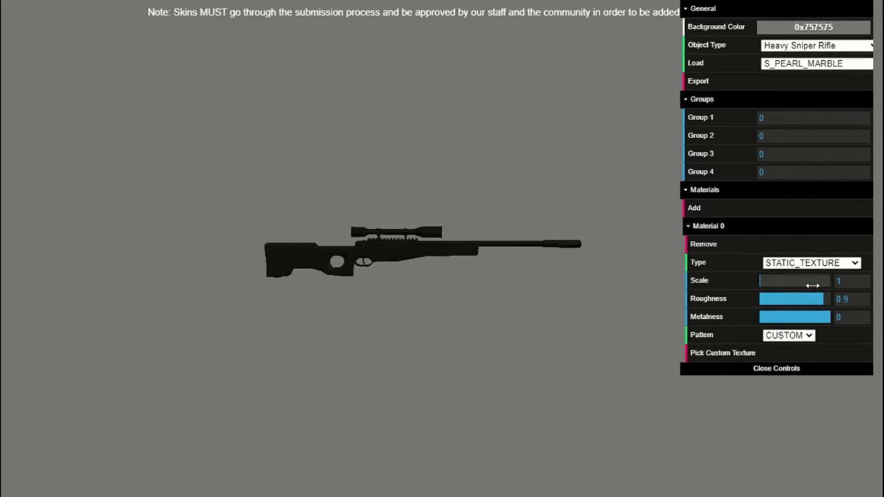
drag(773, 302, 781, 322)
click(793, 322)
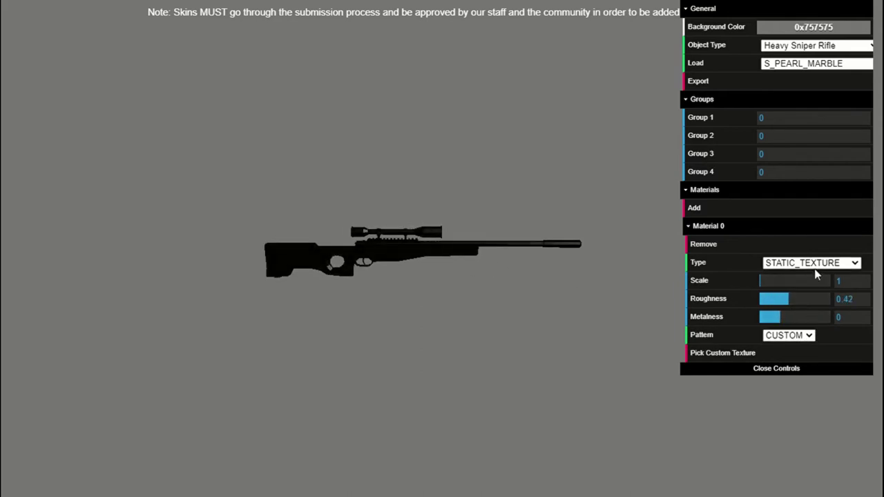
Switch Material 0 between RANDOM_TEXTURE and STATIC_TEXTURE to compare their available settings and pattern choices
click(815, 269)
click(814, 339)
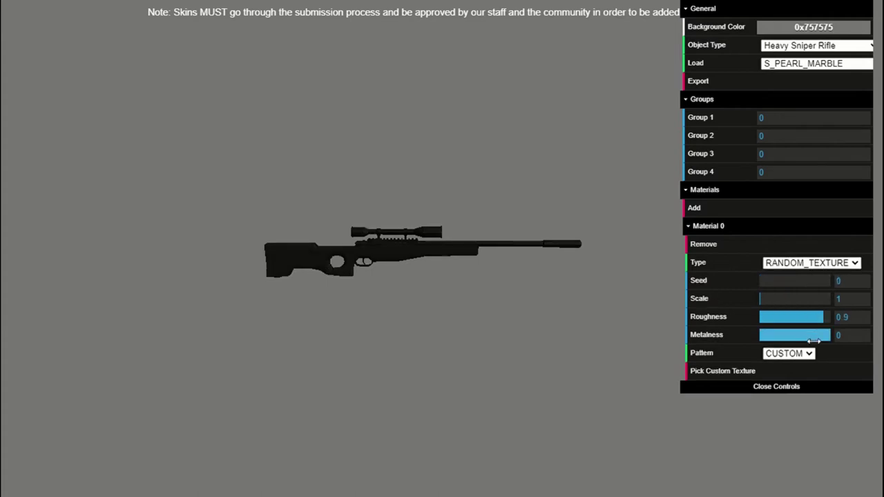
click(822, 300)
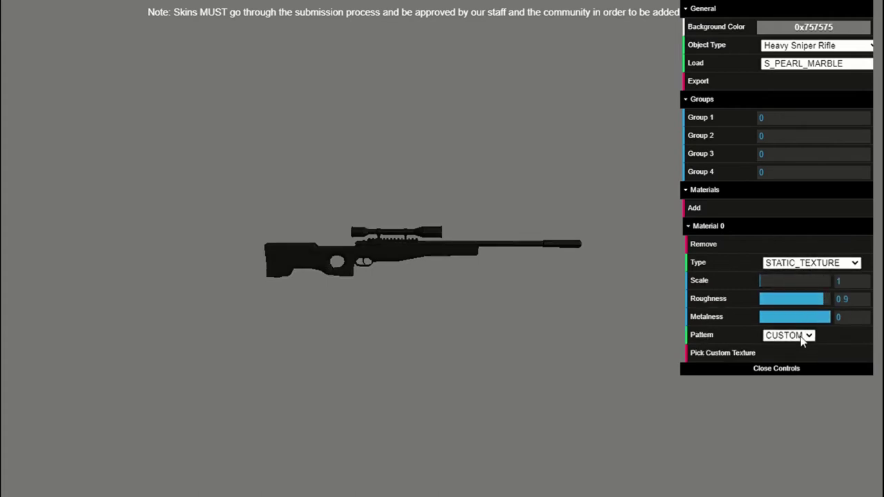
click(806, 336)
click(798, 264)
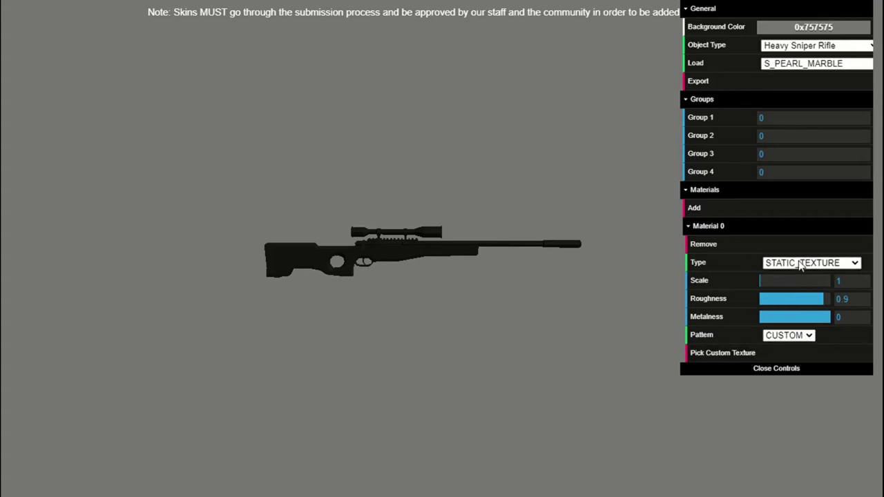
click(783, 287)
click(780, 263)
click(803, 296)
click(794, 265)
click(793, 290)
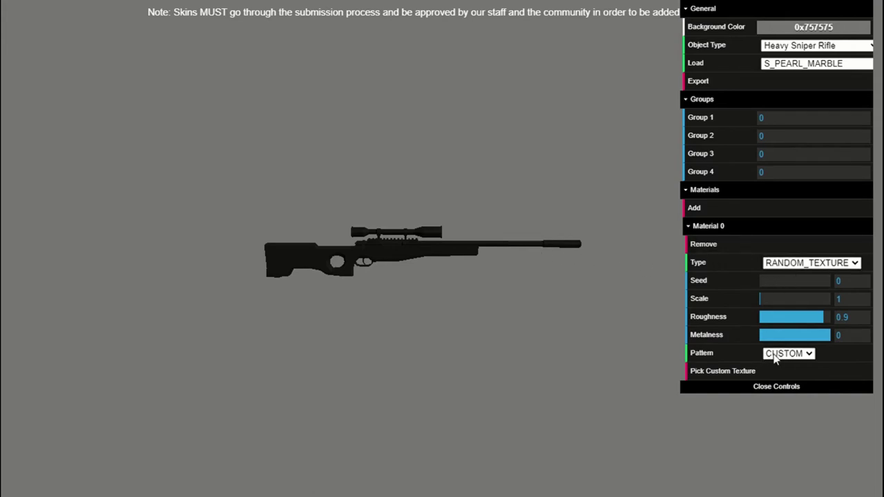
key(Up)
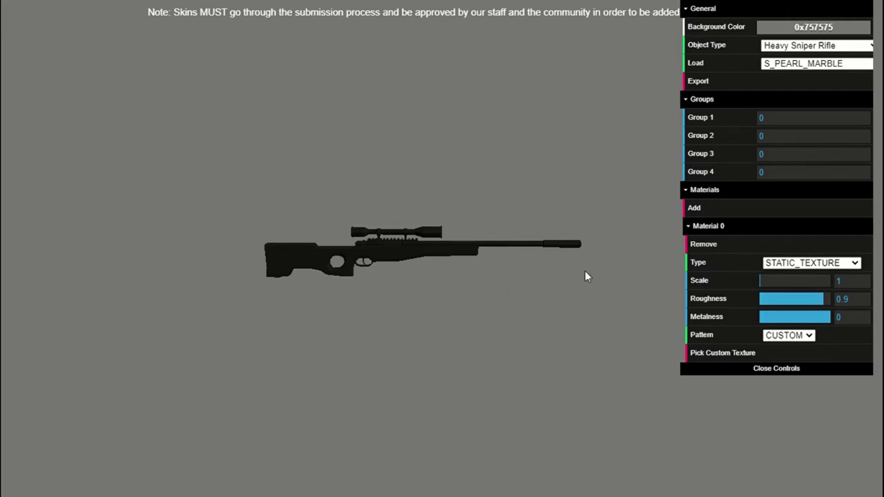
Change Material 0's type to RANDOM_PATTERN with the CAMO pattern
click(807, 308)
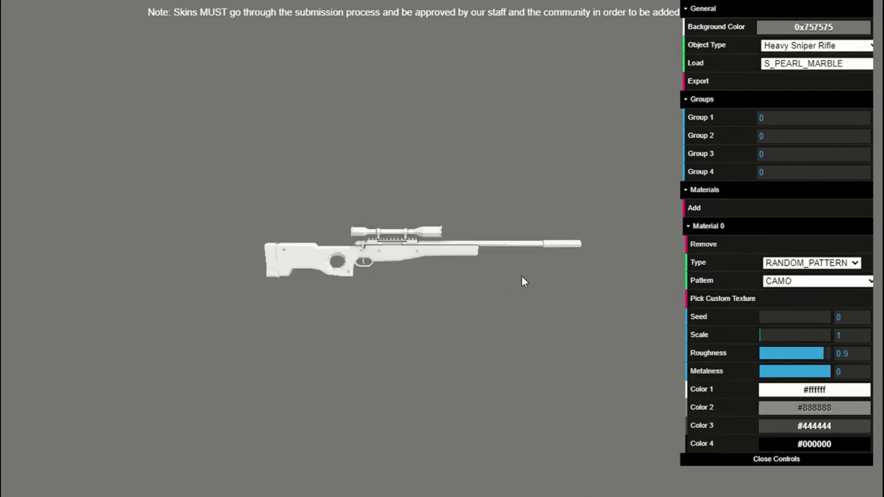
drag(321, 224, 316, 221)
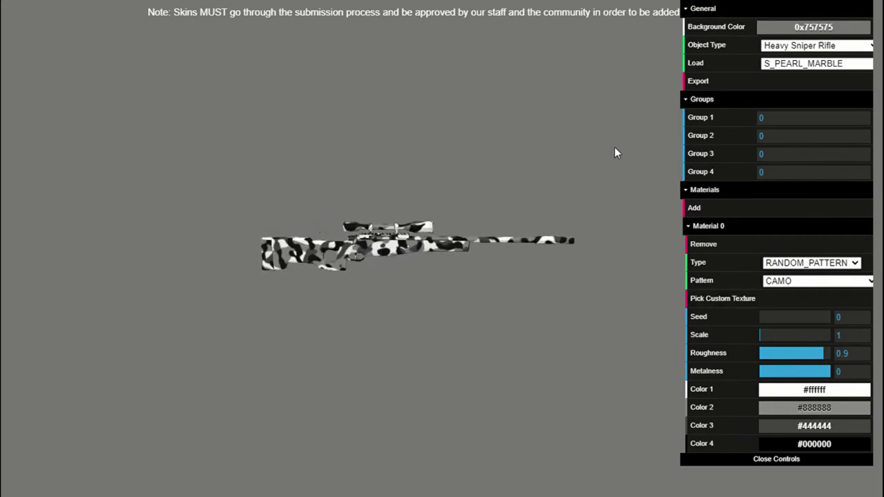
click(780, 284)
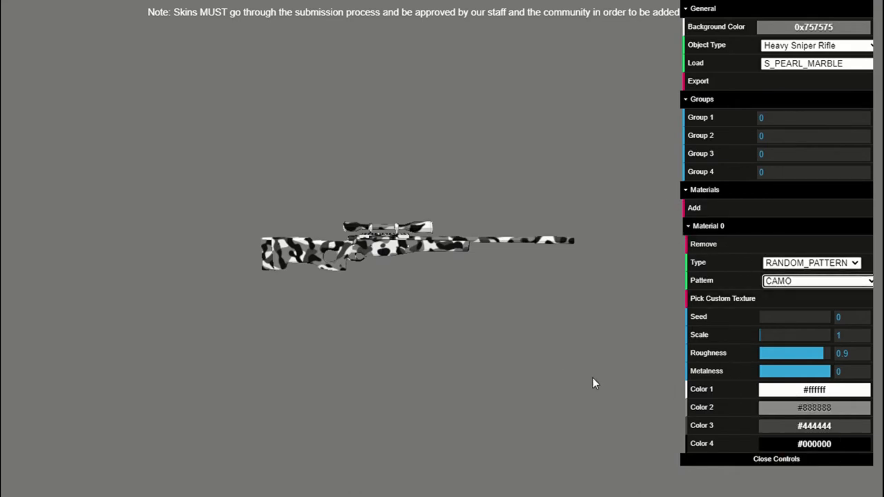
Set Color 1 of the camo pattern to red #cd2727
scroll(403, 226, up, 10)
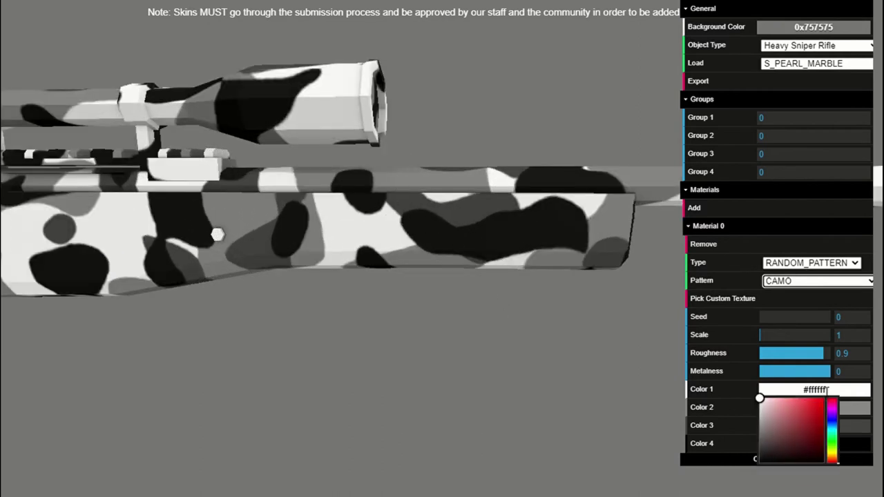
click(817, 417)
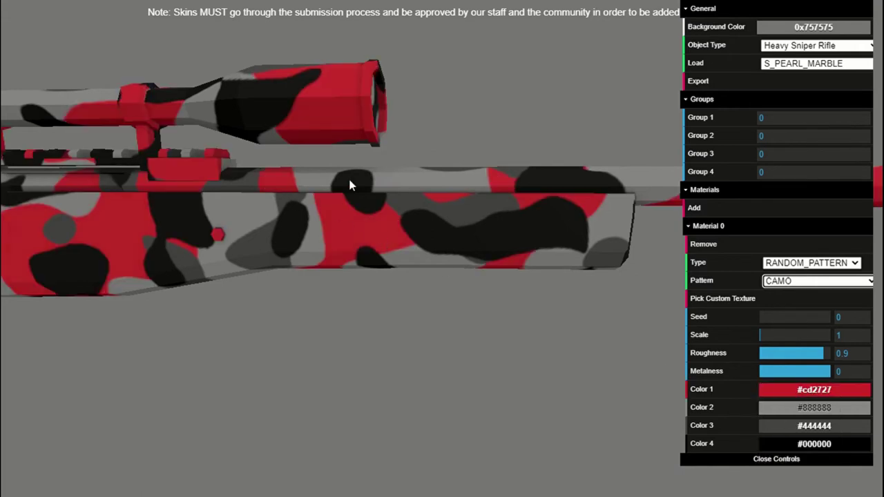
scroll(339, 233, down, 10)
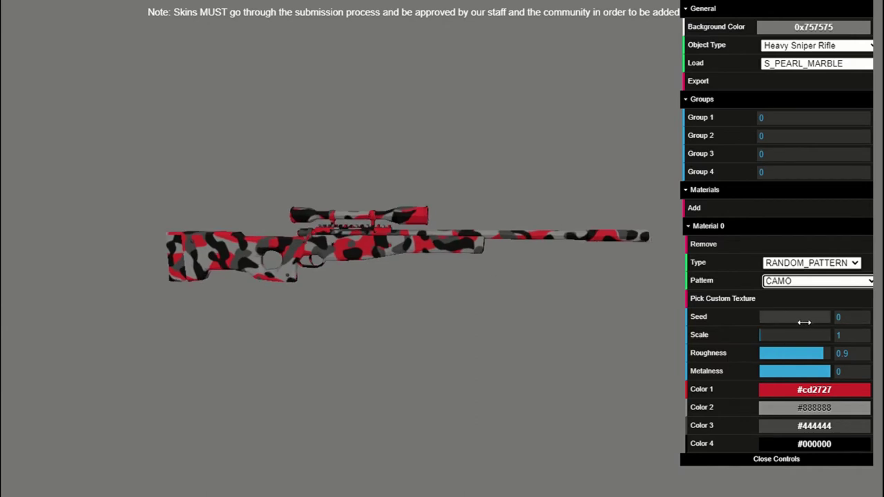
Set the camo pattern's seed to 149, scale to 13, roughness to 0.41 and metalness to 1
mouse_move(767, 319)
mouse_down()
mouse_move(781, 322)
mouse_move(770, 321)
mouse_up()
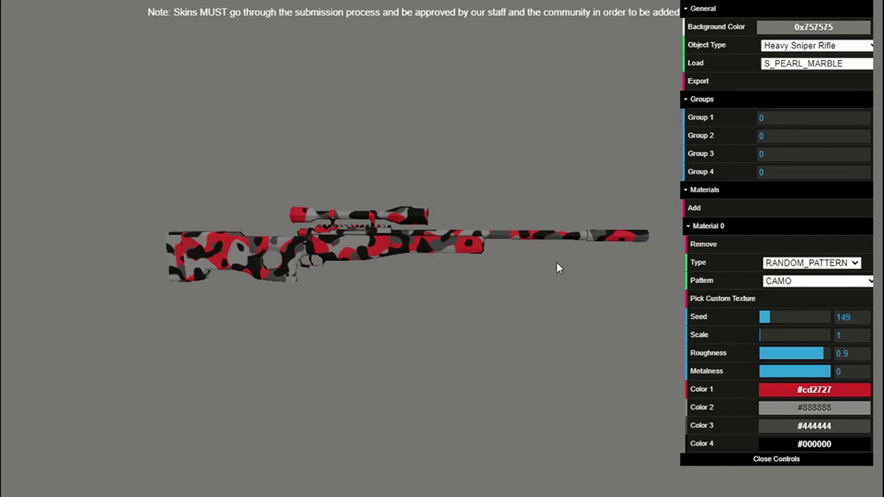
scroll(455, 243, down, 5)
scroll(427, 241, up, 6)
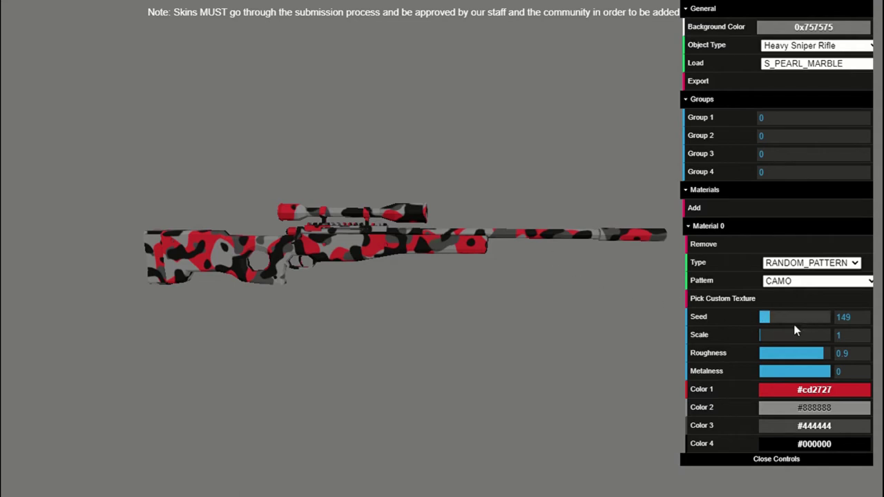
drag(770, 335, 802, 375)
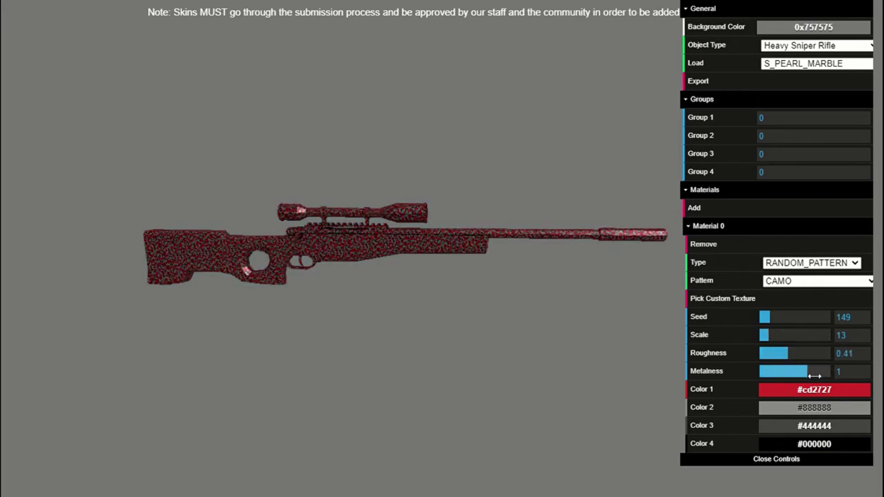
mouse_move(815, 375)
mouse_down()
mouse_move(779, 373)
mouse_move(811, 373)
mouse_move(779, 373)
mouse_move(801, 373)
mouse_up()
Set the pattern's Color 4 to #d42020, Color 3 to #c02424 and Color 2 to #3c2626
mouse_move(814, 446)
click(819, 470)
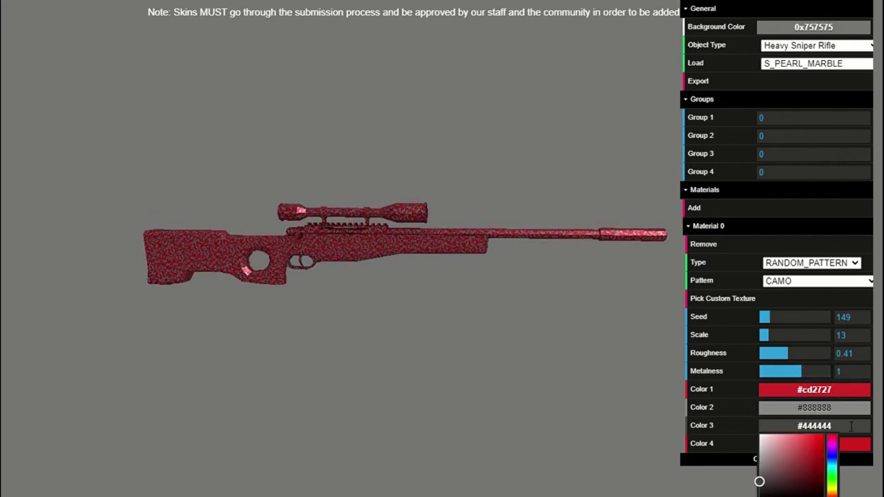
click(810, 449)
click(799, 448)
click(782, 470)
mouse_move(814, 391)
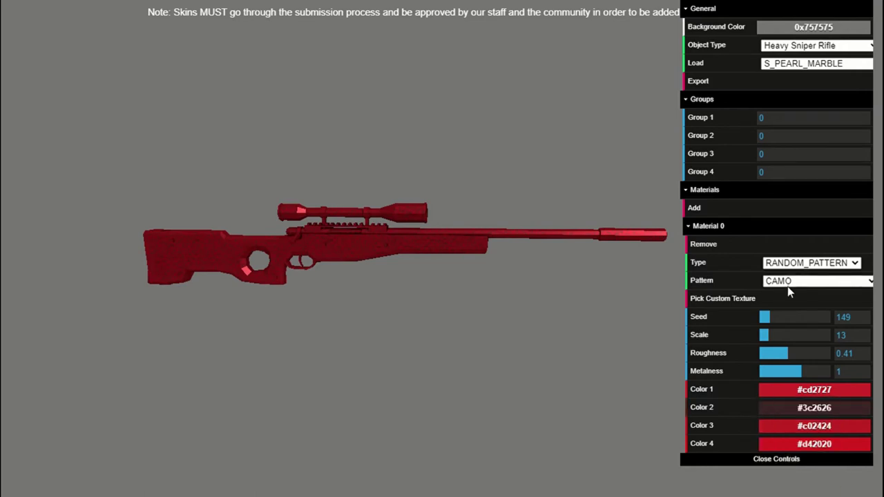
Change the pattern to CAMO_2 and set Color 1 to #9d6e6e
click(805, 307)
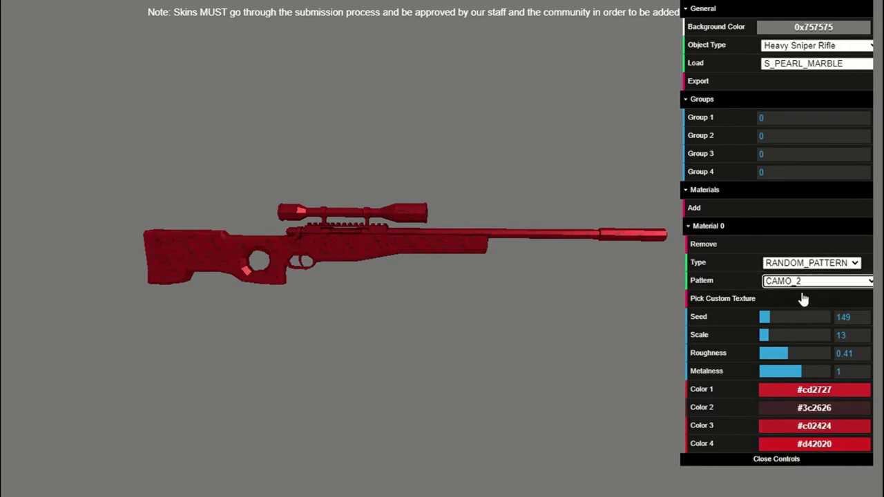
mouse_move(814, 389)
click(779, 421)
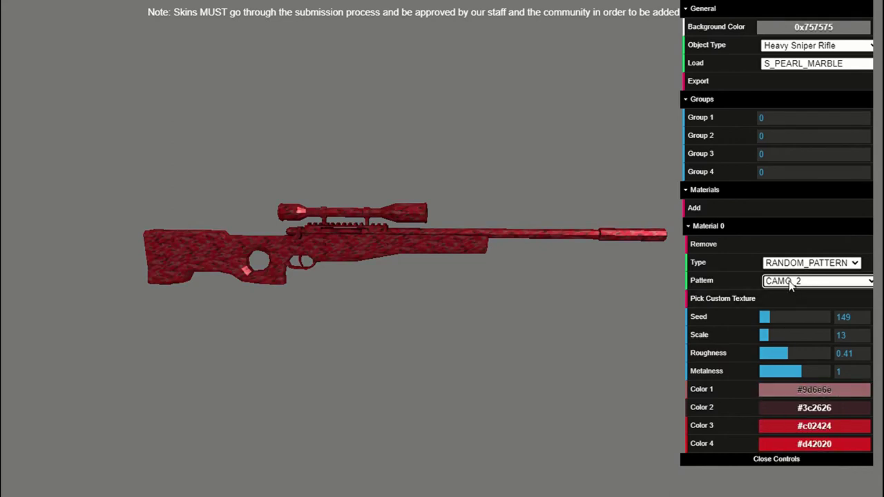
Try the CAMO, CAMO_2 and PIXEL_STORM patterns on the sniper rifle and compare them
click(796, 297)
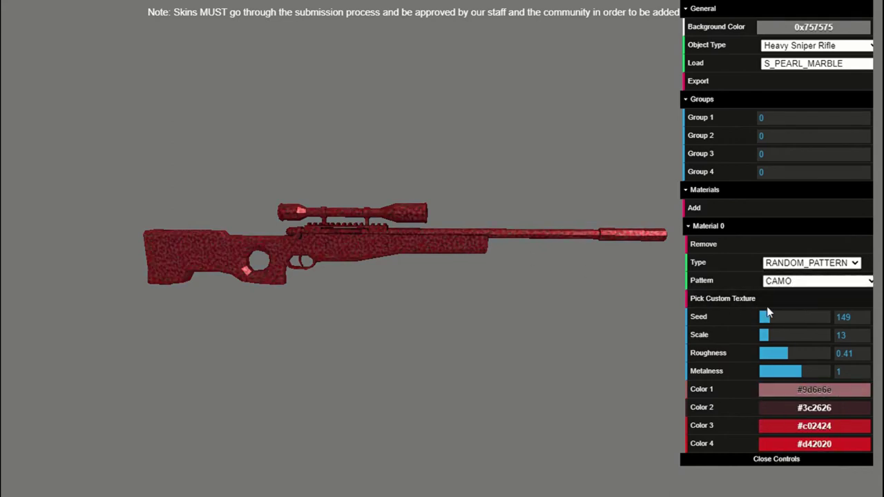
key(Down)
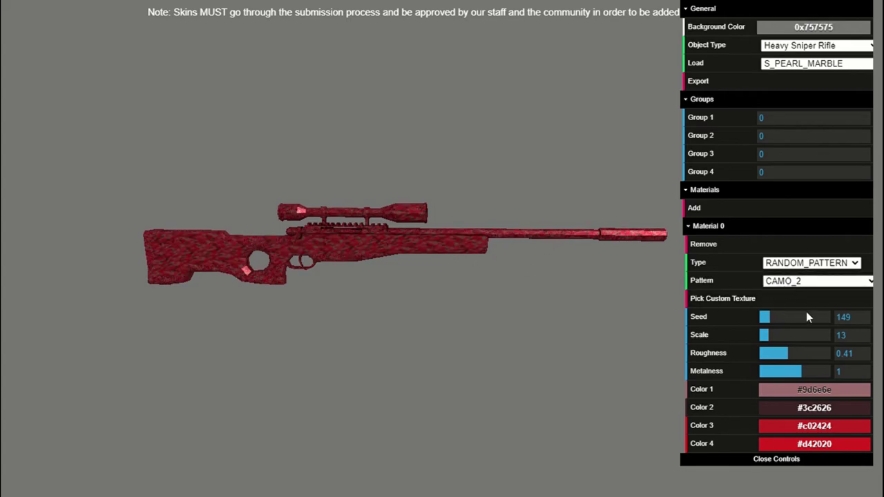
key(Down)
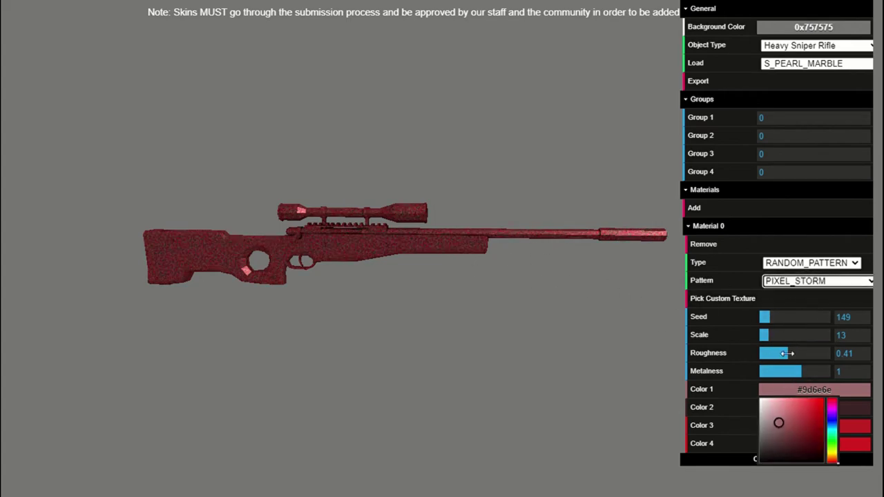
scroll(391, 221, up, 15)
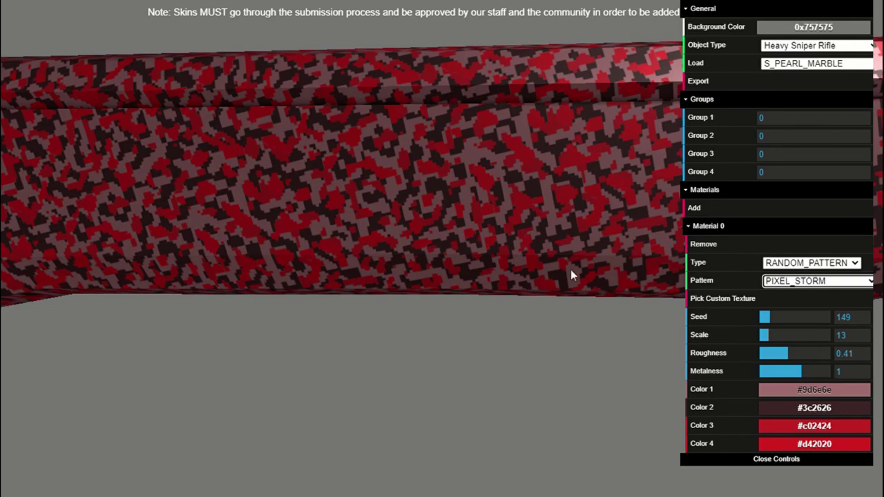
Try the cracked and HEXAGON patterns on the rifle, and set the pattern to TIGER
click(769, 284)
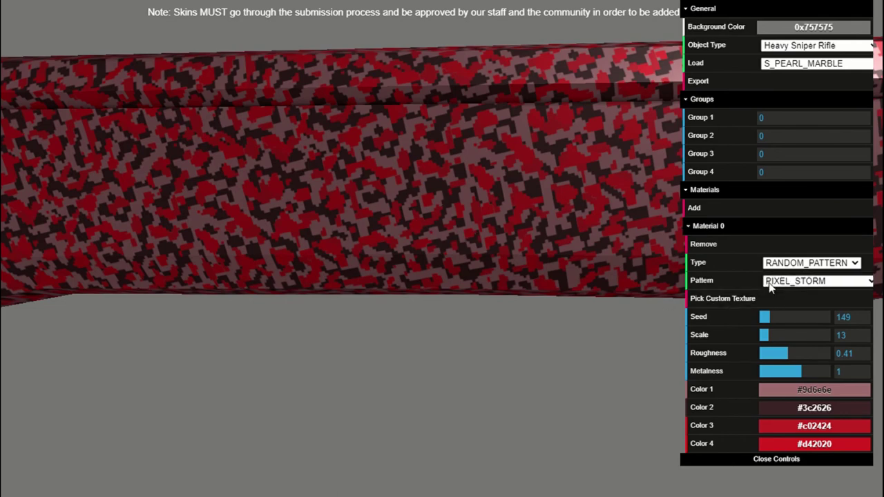
click(784, 319)
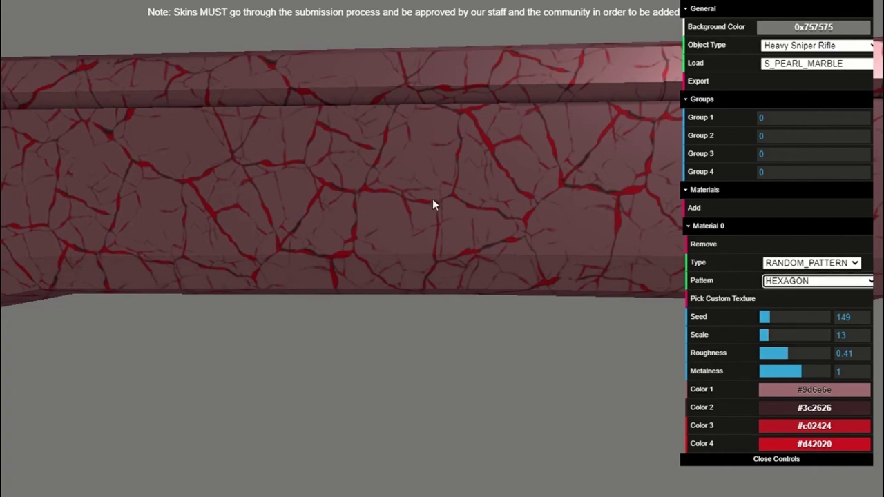
click(797, 335)
scroll(432, 198, down, 5)
scroll(425, 204, down, 5)
scroll(426, 204, up, 5)
scroll(375, 191, down, 9)
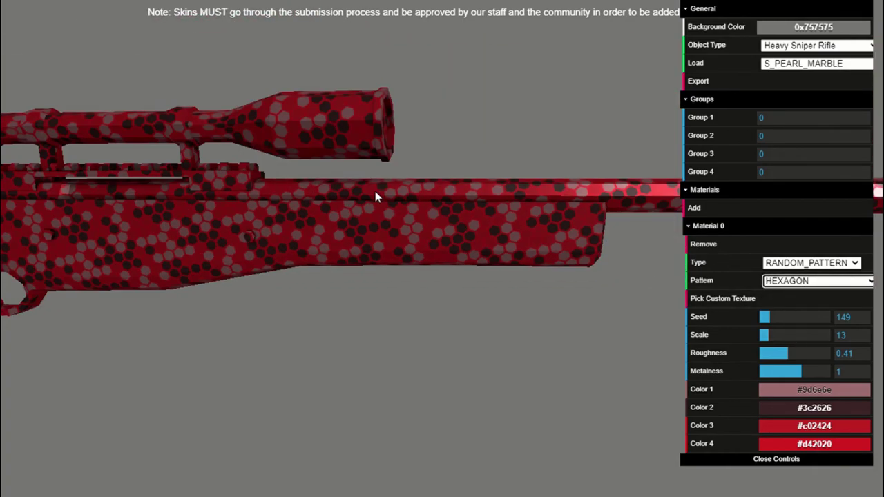
scroll(429, 208, up, 8)
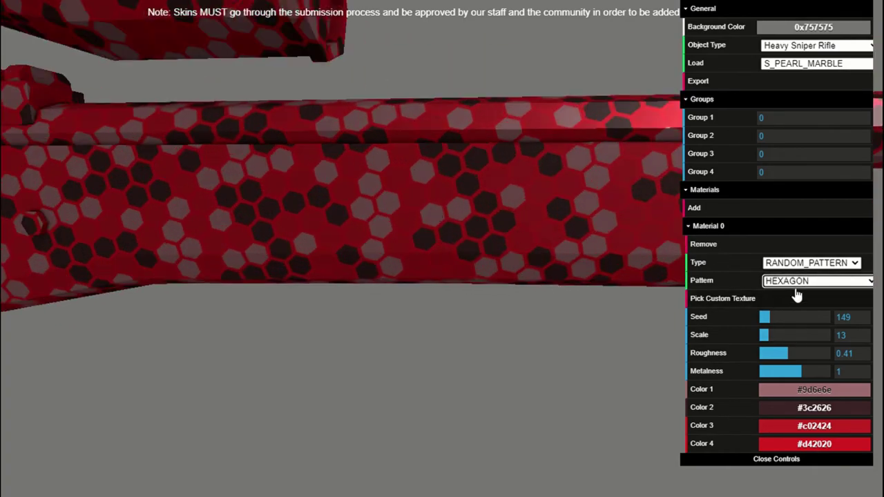
key(Down)
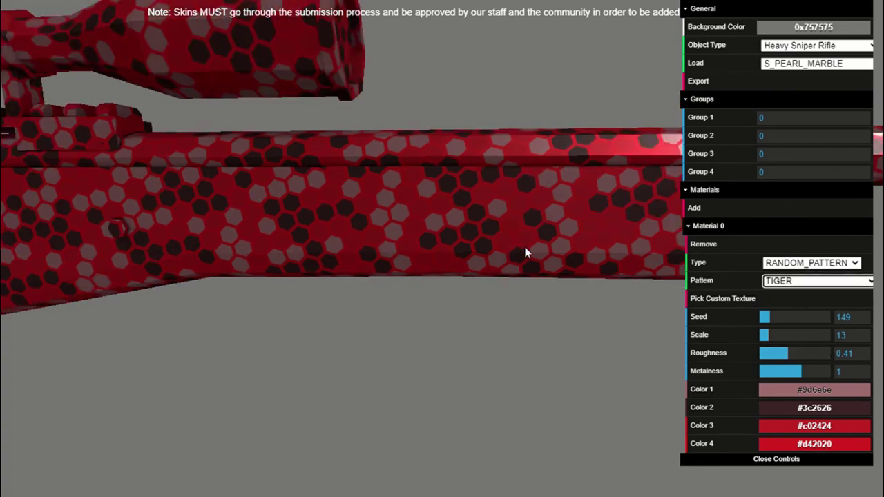
Compare the TIGER pattern with the TRIANGLE_DOTS pattern on the sniper rifle
scroll(524, 250, down, 5)
scroll(475, 234, up, 4)
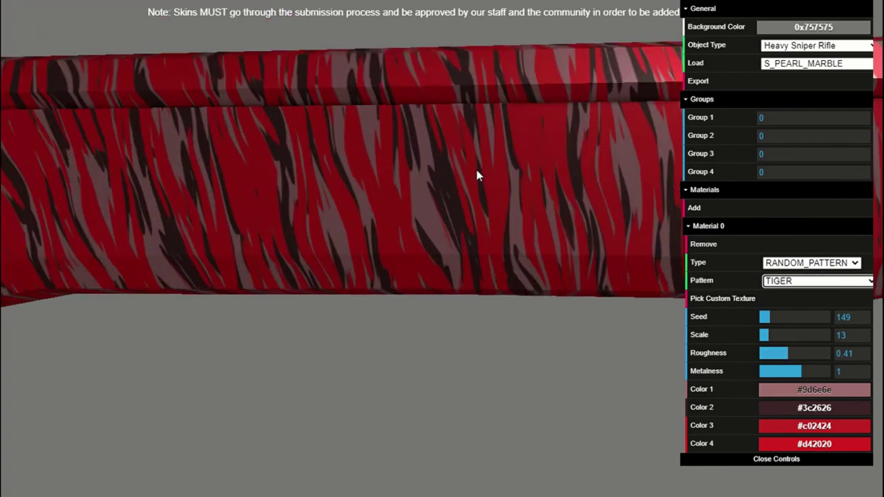
scroll(500, 190, down, 4)
scroll(434, 234, down, 2)
scroll(483, 220, up, 5)
click(785, 284)
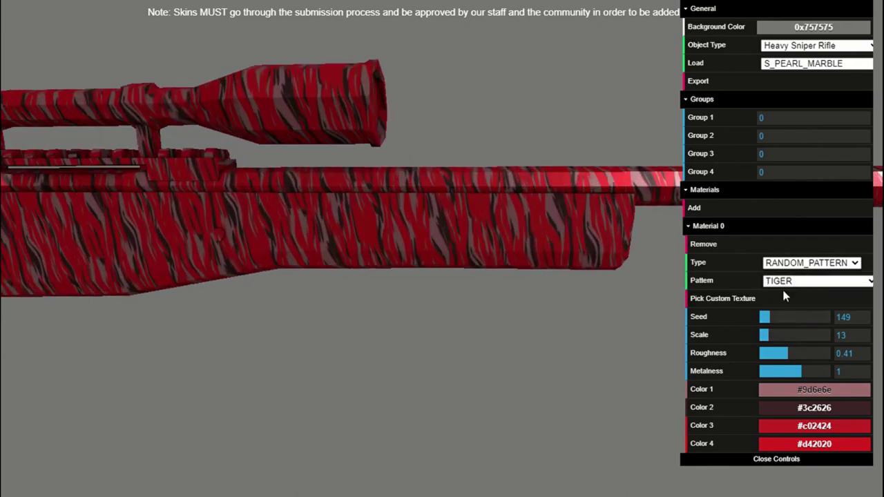
click(798, 358)
scroll(476, 225, up, 3)
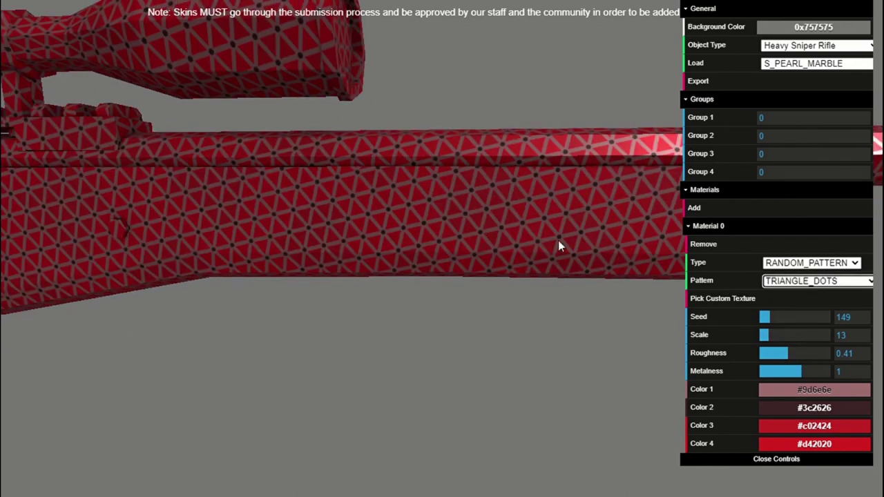
scroll(469, 210, up, 5)
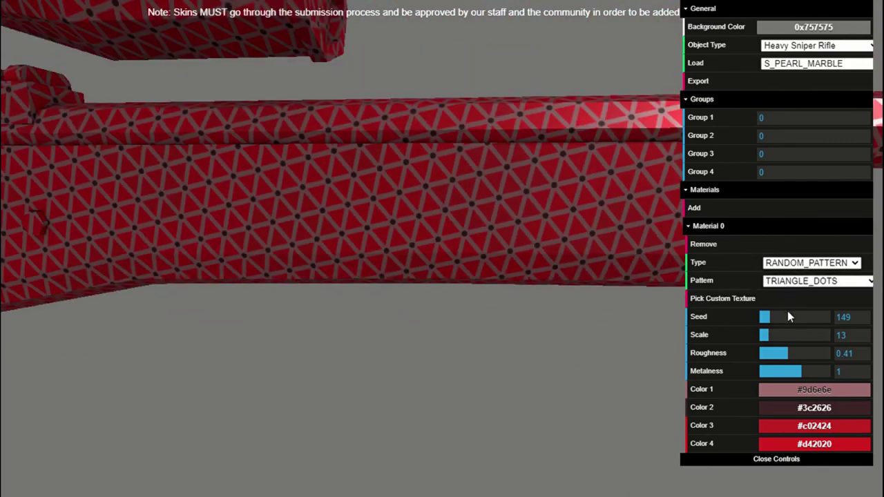
Try the LEOPARD pattern on the sniper rifle and inspect it from near and far
key(Down)
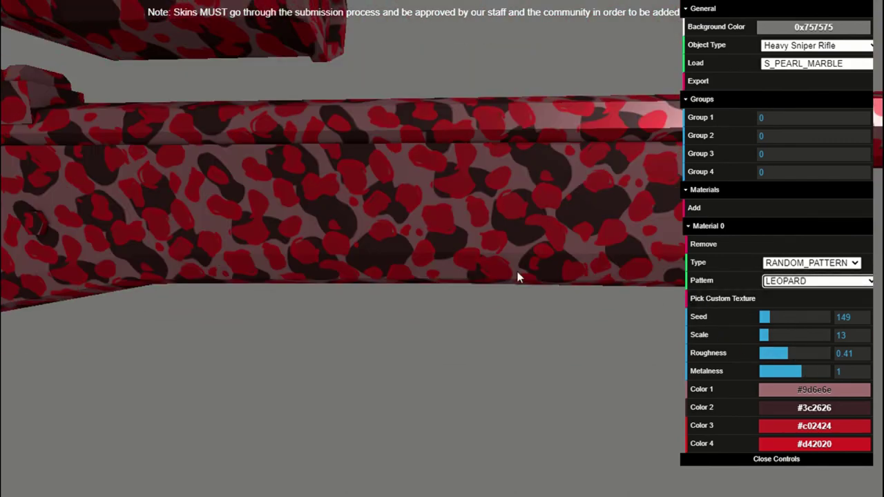
scroll(520, 277, down, 10)
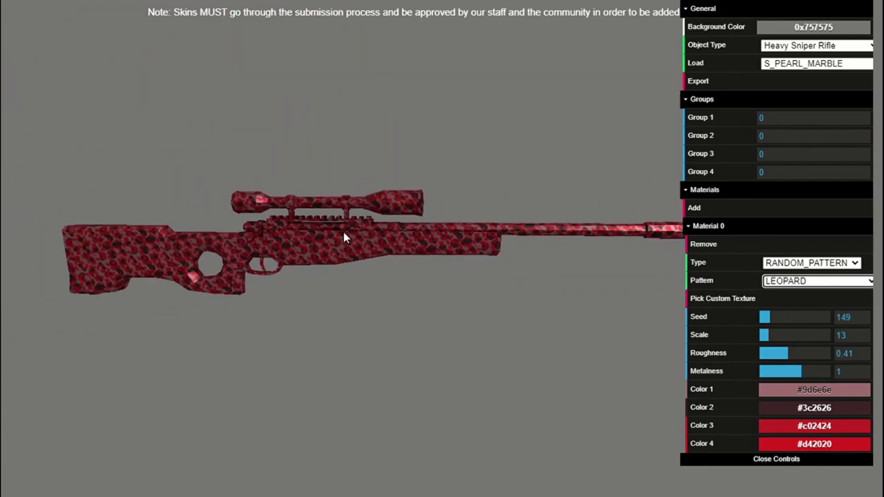
scroll(460, 251, up, 10)
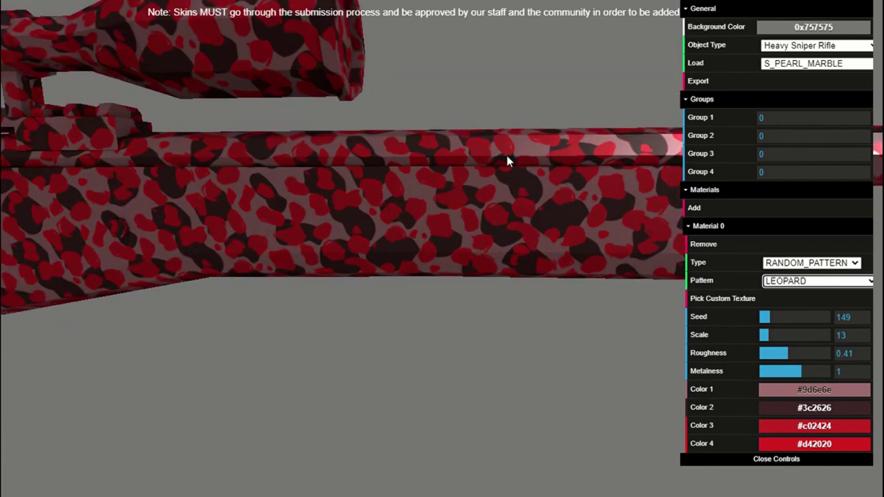
scroll(543, 223, down, 6)
scroll(542, 223, up, 7)
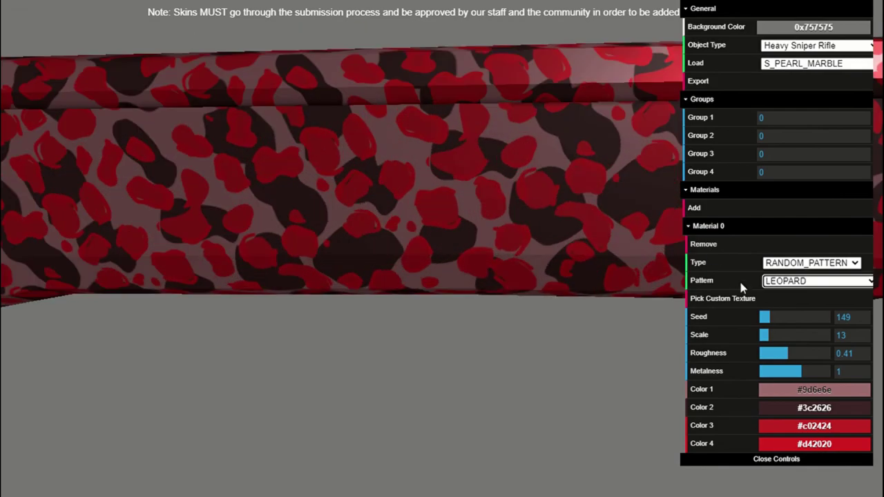
Try the PLANT pattern on the sniper rifle and inspect how it covers the body and scope
click(773, 281)
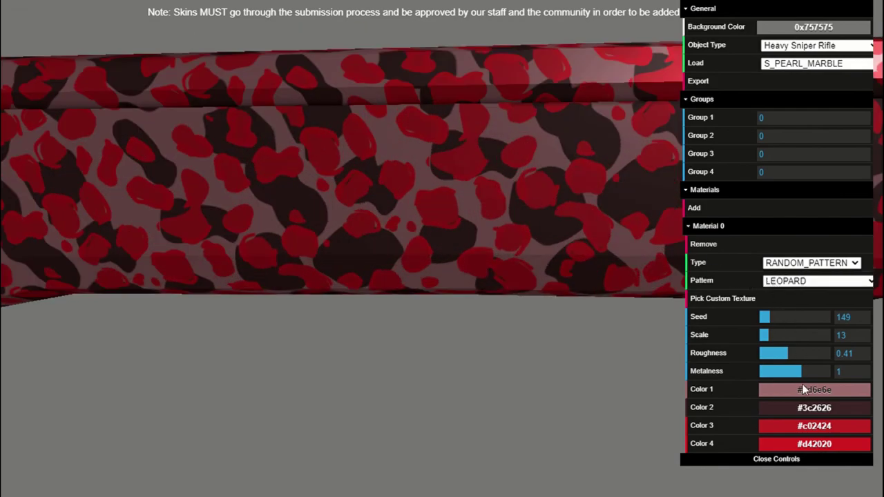
click(802, 384)
scroll(376, 252, down, 8)
scroll(501, 228, up, 3)
scroll(502, 229, up, 2)
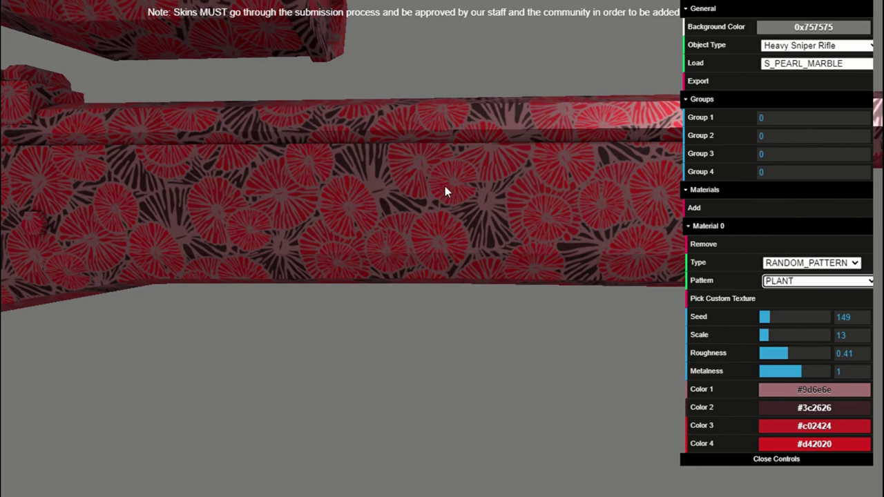
scroll(479, 213, down, 5)
scroll(447, 218, up, 3)
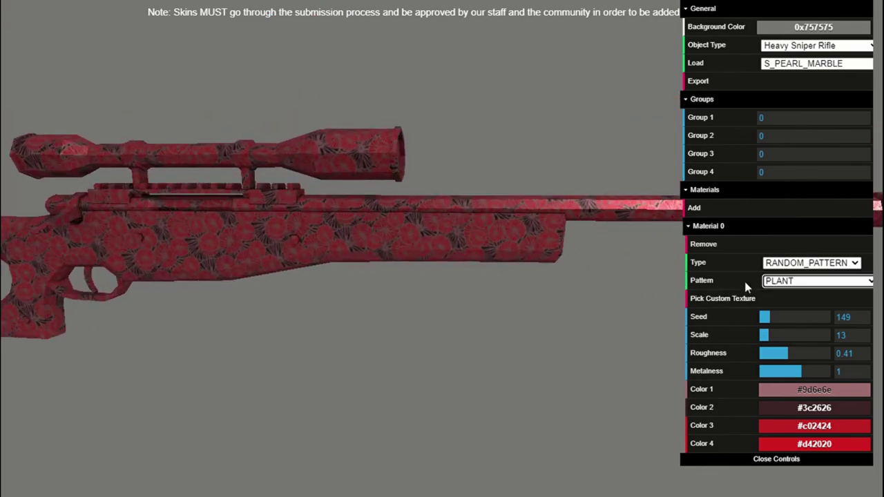
Try the FLOW pattern on the sniper rifle and inspect its surface
click(787, 405)
scroll(454, 202, up, 3)
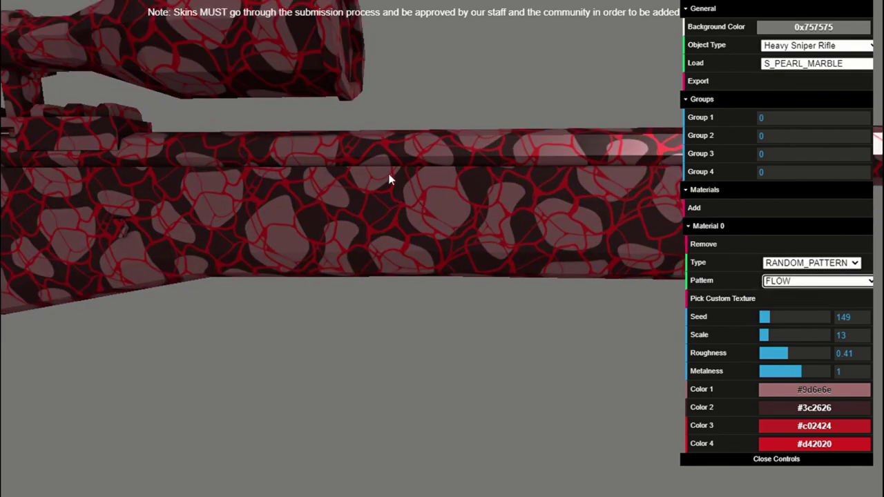
scroll(421, 185, down, 4)
scroll(470, 217, up, 4)
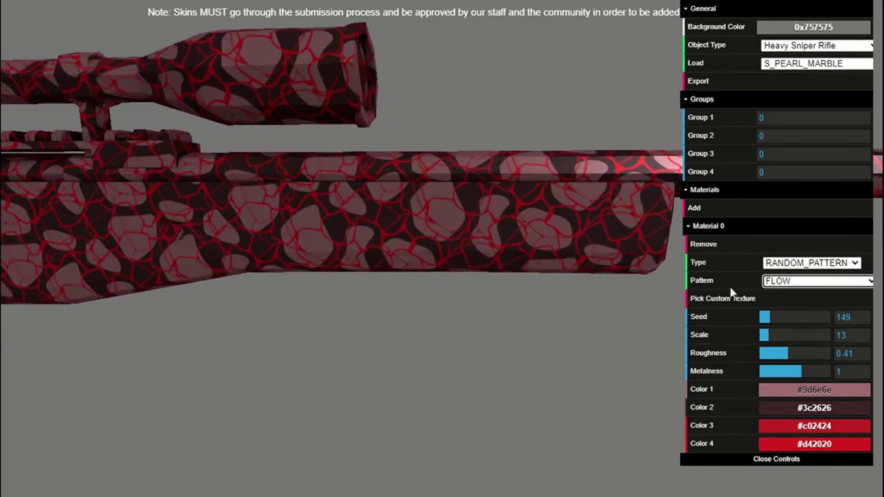
Try the GEOMETRIC_TRIANGLE pattern on the rifle, and set Material 0's pattern to CUSTOM
click(796, 406)
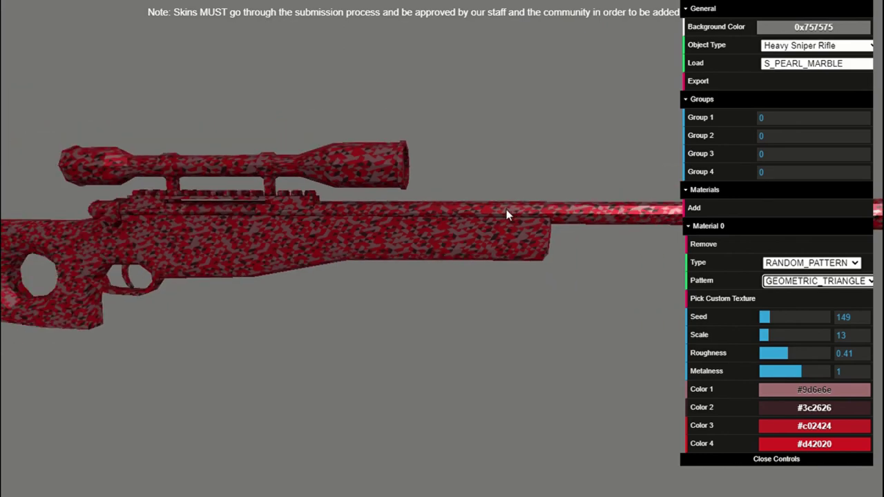
scroll(508, 213, up, 3)
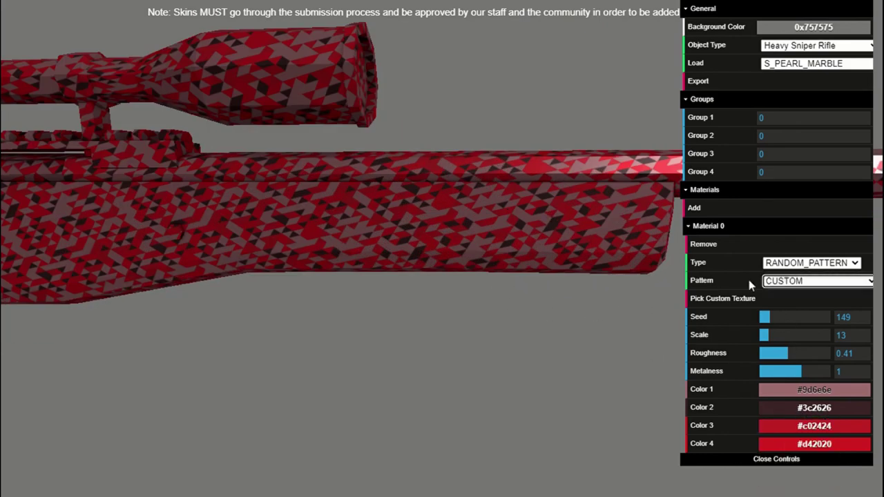
scroll(522, 282, down, 10)
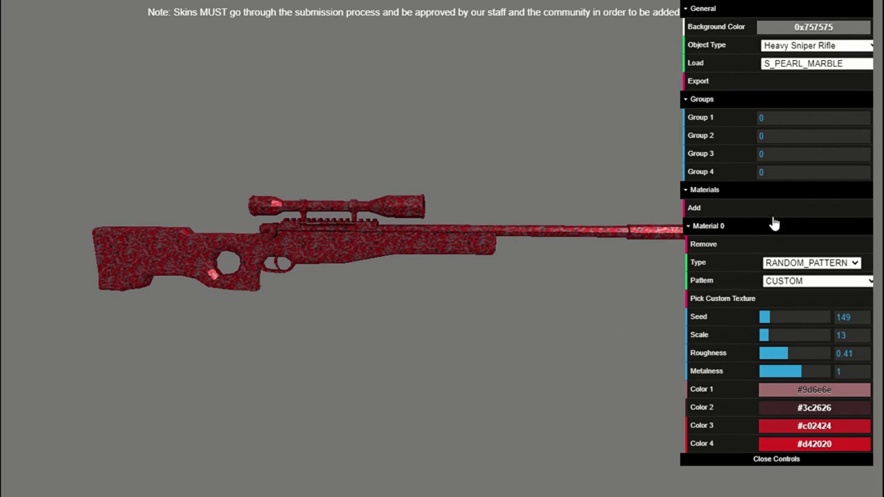
Add a second material and assign it to the scope by setting Group 2 to 1
click(730, 212)
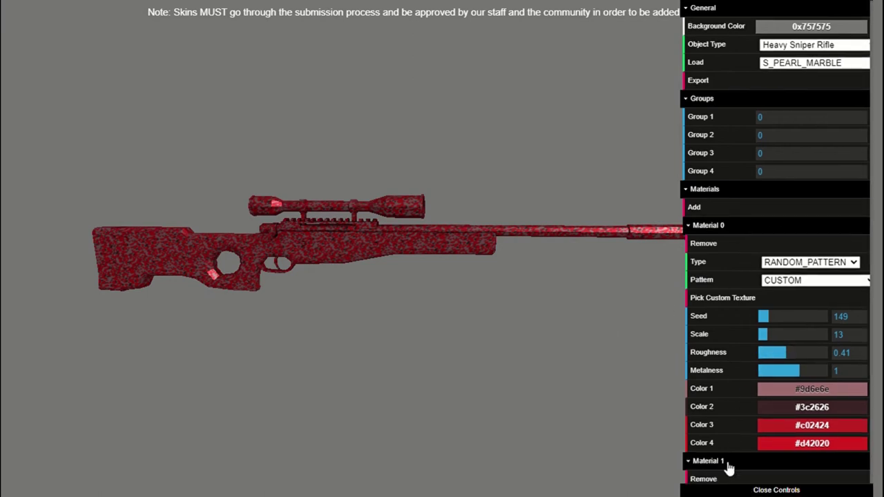
click(786, 138)
text(1)
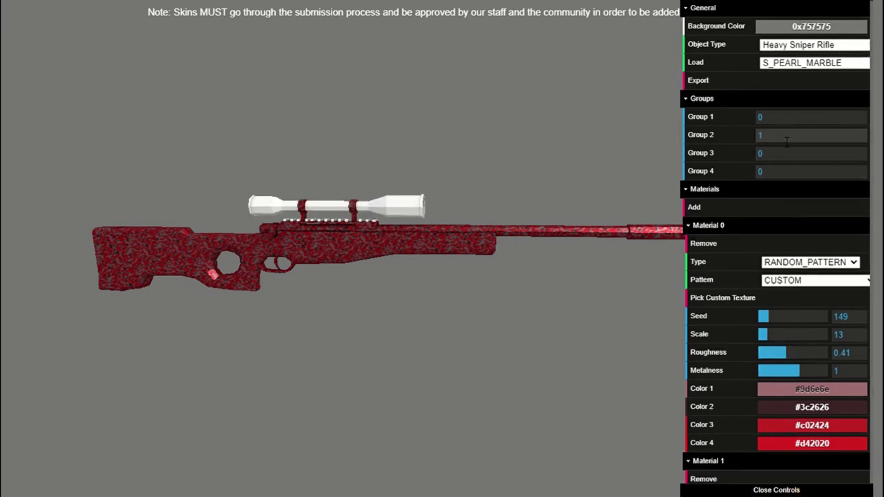
key(Return)
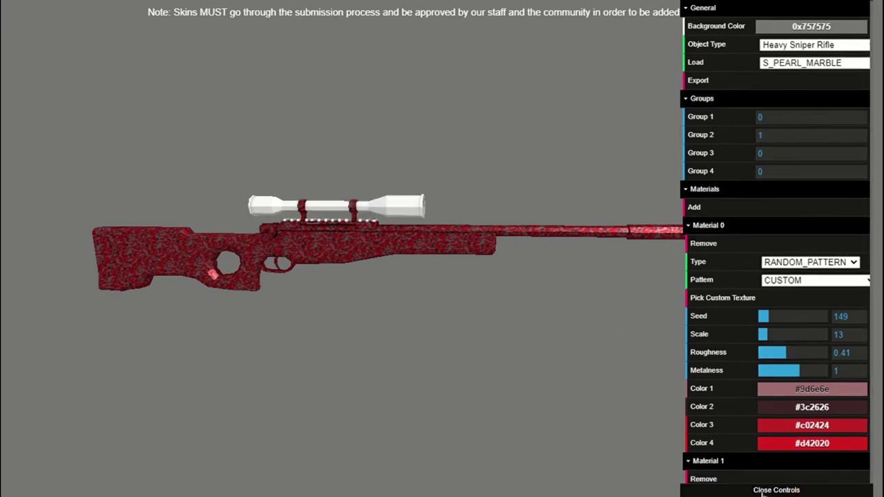
Remove Material 1, add a new second material in its place and set Group 2 to 1
click(714, 228)
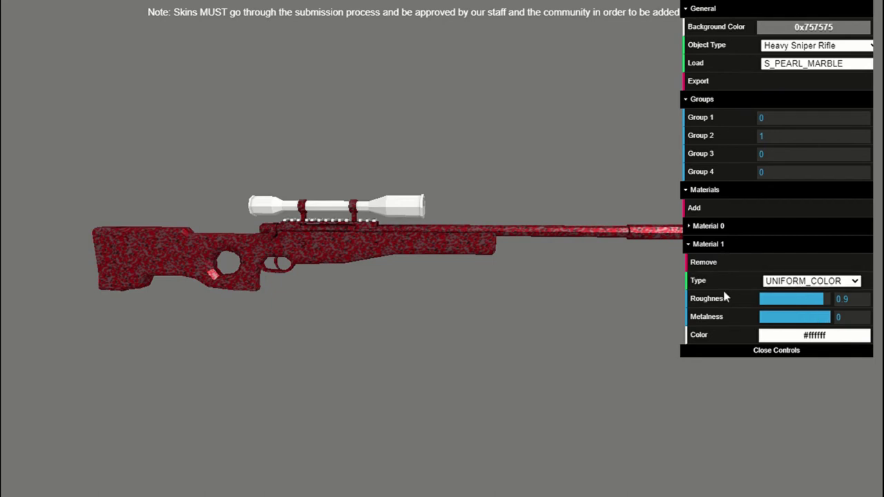
click(714, 262)
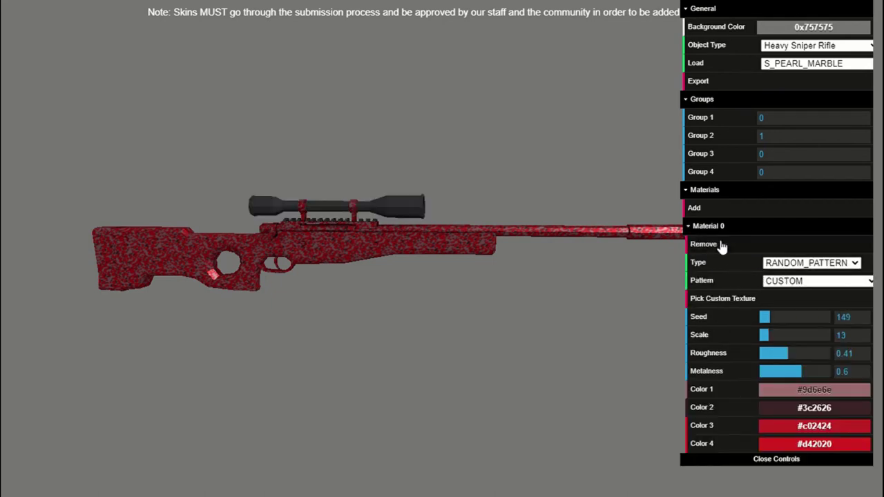
click(726, 207)
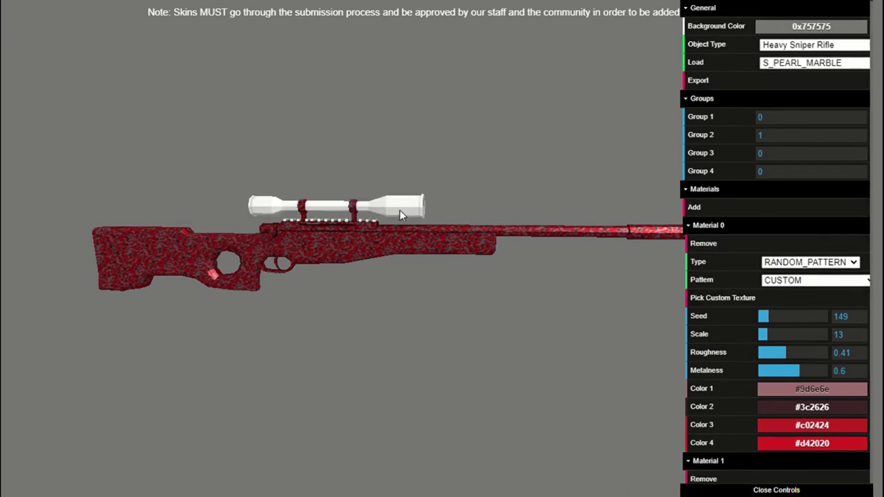
click(759, 136)
text(1)
Set Material 1's uniform color to #00ff73 and inspect the scope from different angles
click(718, 225)
mouse_move(789, 343)
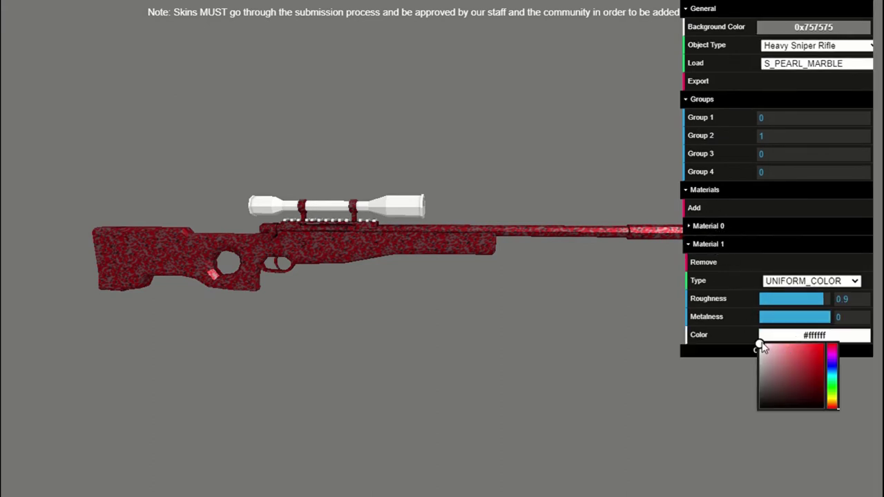
mouse_move(759, 345)
mouse_down()
mouse_move(828, 376)
mouse_move(812, 350)
mouse_move(759, 345)
mouse_up()
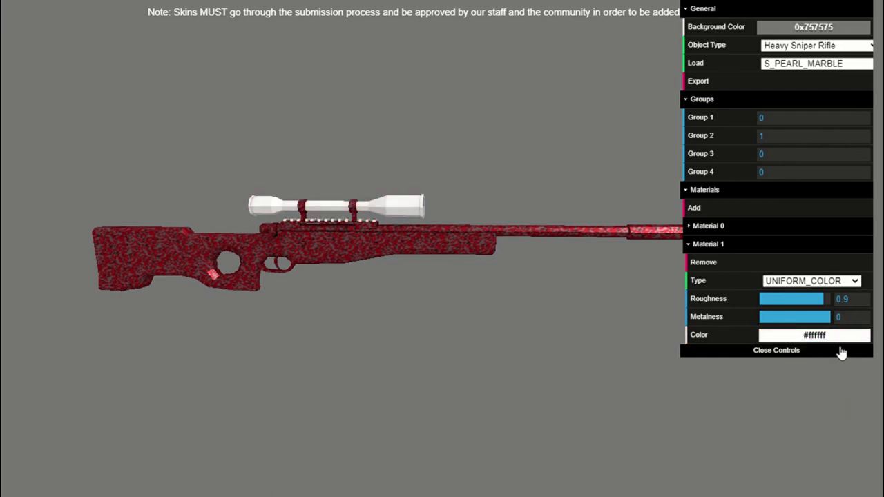
mouse_move(841, 340)
mouse_move(832, 398)
mouse_down()
mouse_move(822, 373)
mouse_move(826, 344)
mouse_up()
scroll(568, 332, down, 4)
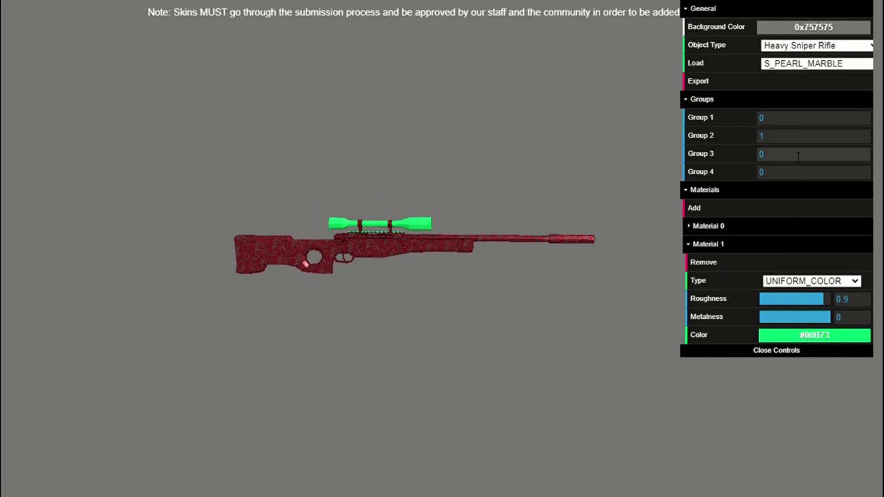
drag(560, 228, 410, 240)
scroll(304, 206, up, 5)
scroll(297, 205, down, 5)
drag(302, 203, 408, 228)
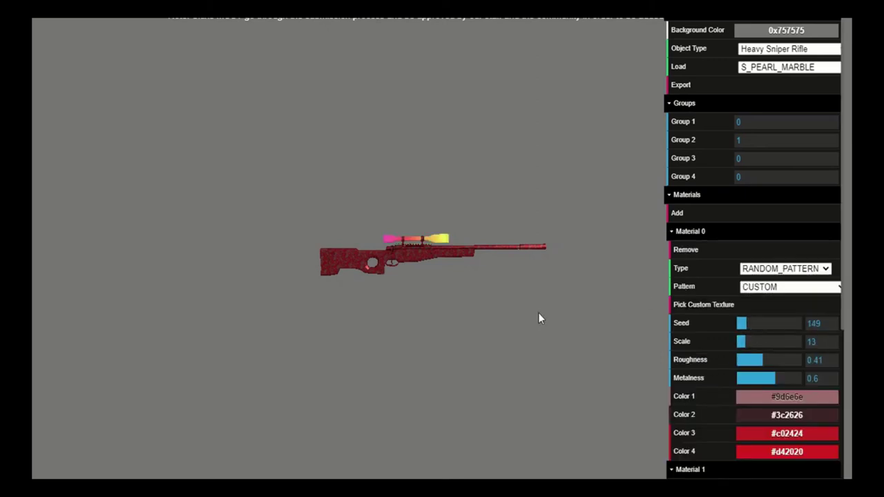
Set Material 1's fade Seed to 317, Max Scale to 22.8 and Max Offset to 24
scroll(735, 305, down, 4)
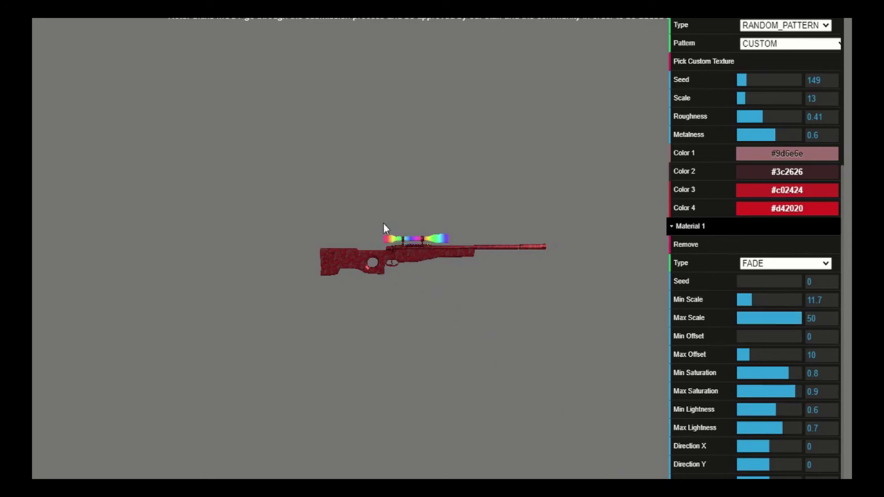
scroll(390, 222, down, 5)
scroll(398, 221, up, 8)
drag(740, 287, 764, 288)
click(757, 282)
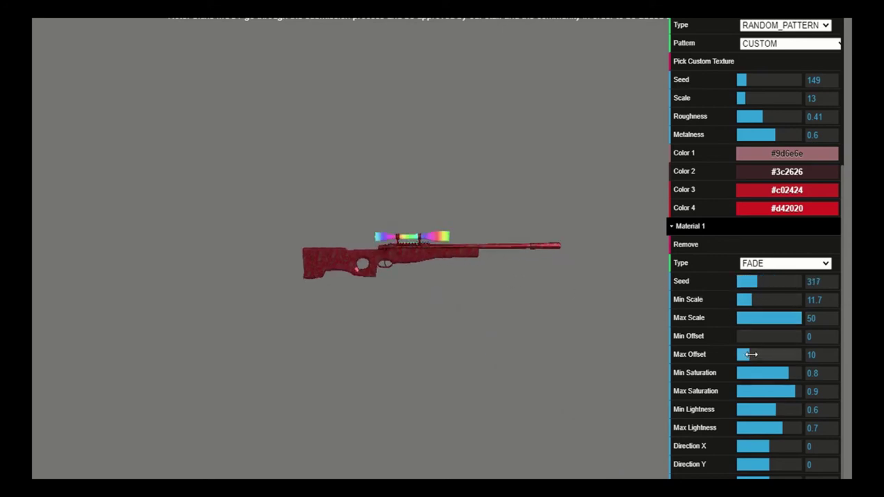
drag(750, 354, 769, 354)
mouse_move(762, 318)
mouse_down()
mouse_move(752, 317)
mouse_move(766, 319)
mouse_up()
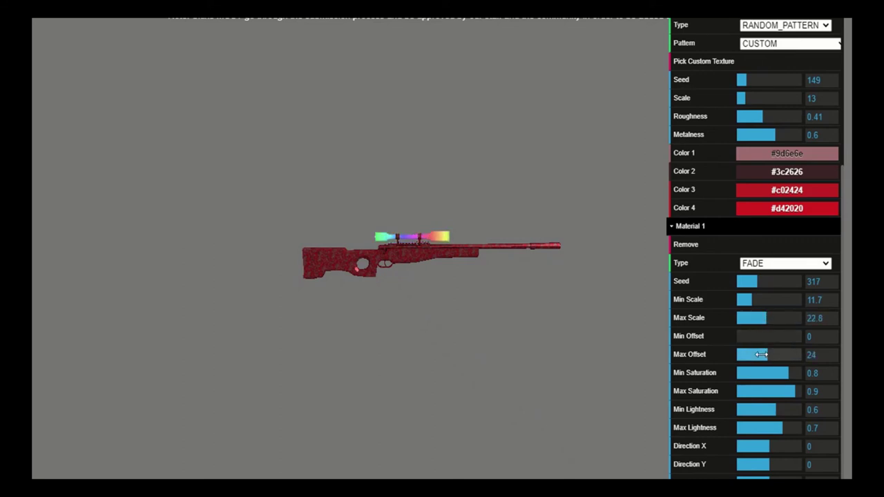
Set the fade's offset range to 21–31, saturation range to 0.22–0.99, Min Lightness to 0.8 and Max Lightness to 0.48
drag(764, 354, 768, 427)
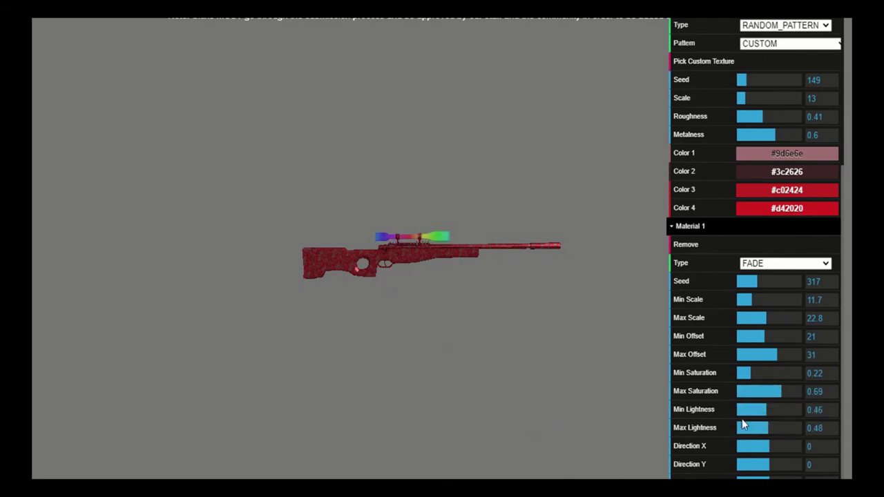
drag(755, 395, 809, 391)
drag(760, 410, 788, 412)
Set the fade's Direction X to 1, adjust the direction setting below Direction Y, and check the scope from several angles
mouse_move(766, 446)
mouse_down()
mouse_move(730, 449)
mouse_move(775, 448)
mouse_up()
drag(395, 323, 560, 396)
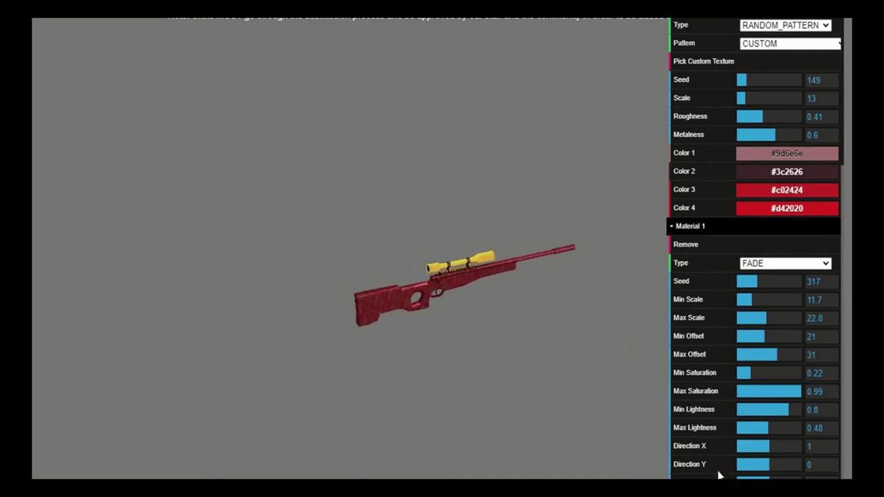
drag(758, 482, 790, 483)
drag(565, 375, 456, 290)
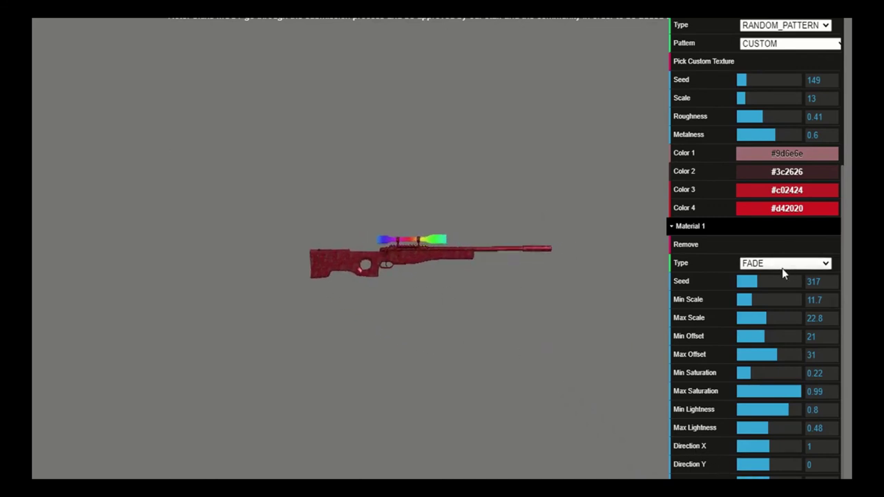
Change Material 1's type to RANDOM_TEXTURE and open the type choices for Material 0
click(786, 268)
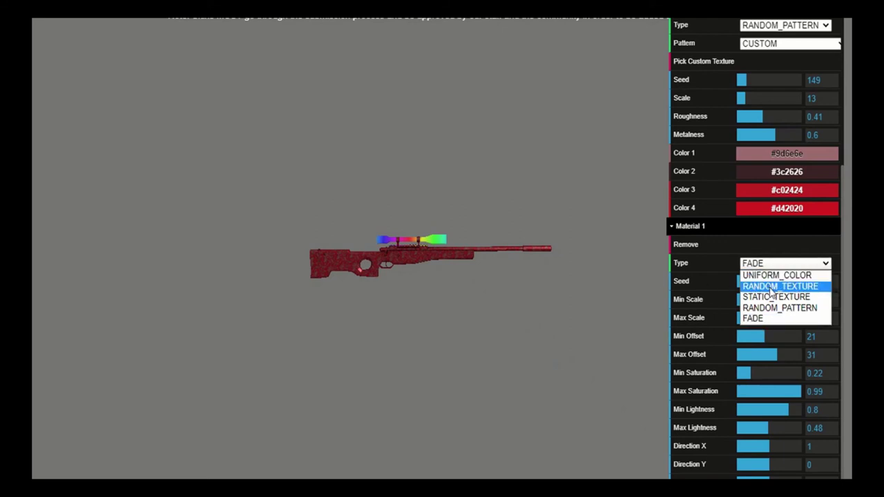
click(772, 285)
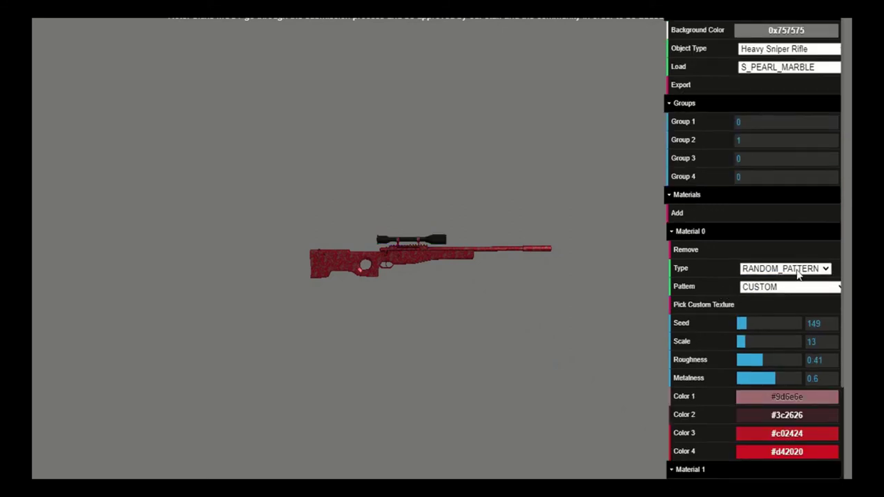
click(786, 269)
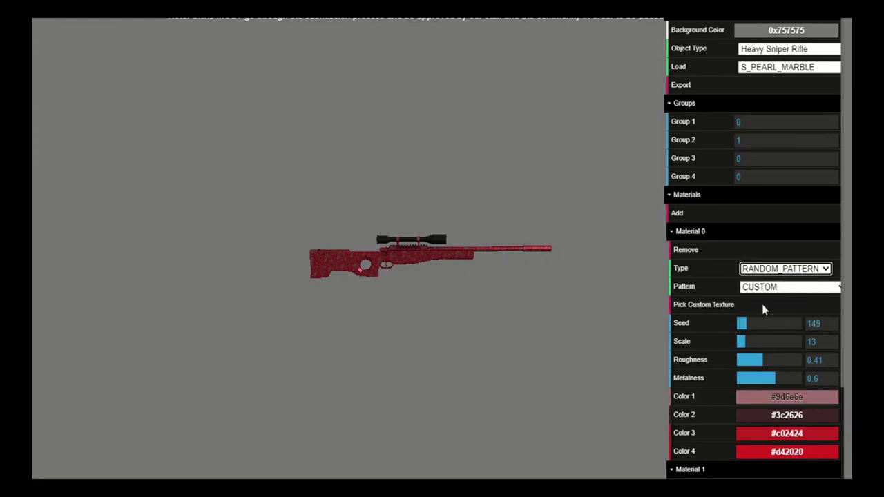
Load "Untitled design (1)" from Downloads as the custom texture of Material 0
scroll(700, 315, down, 3)
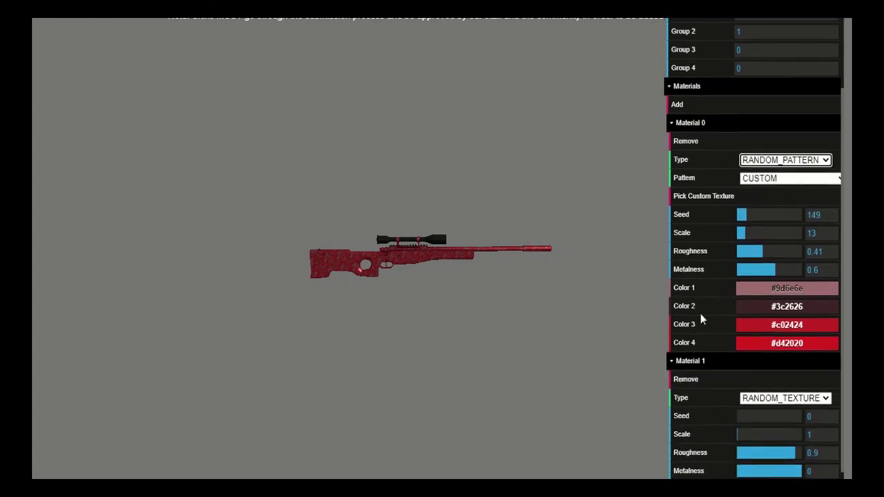
click(729, 196)
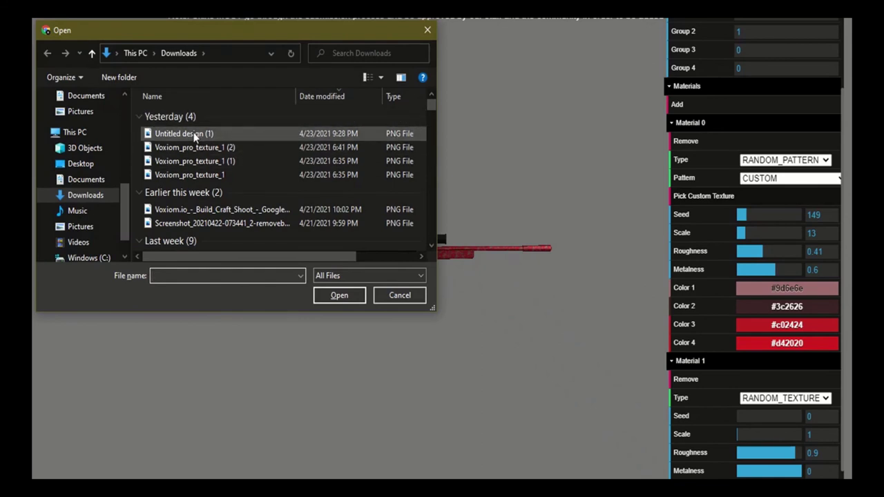
click(241, 135)
click(339, 295)
scroll(406, 243, up, 5)
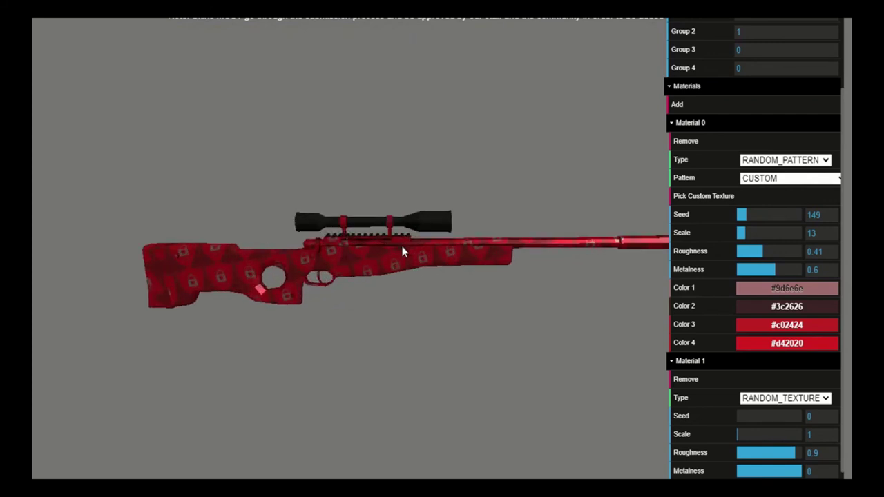
Check the custom pattern on the rifle and set Material 0's Color 3 to #c59696
scroll(346, 264, down, 6)
scroll(363, 262, up, 5)
scroll(322, 267, down, 2)
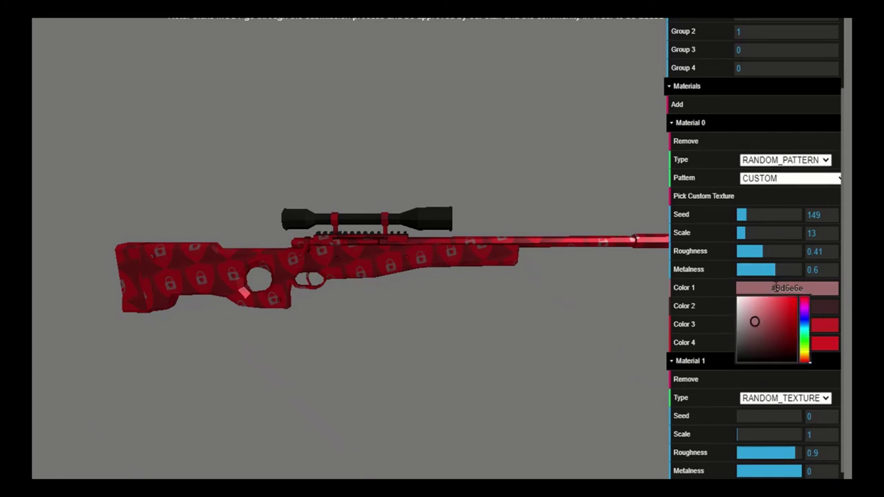
mouse_move(792, 325)
drag(768, 348, 755, 348)
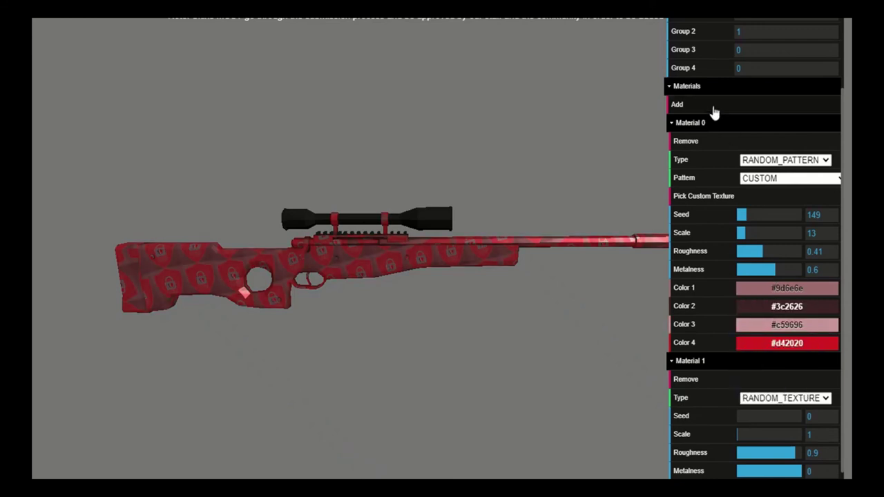
Remove both existing materials and add a fresh Material 0
click(710, 141)
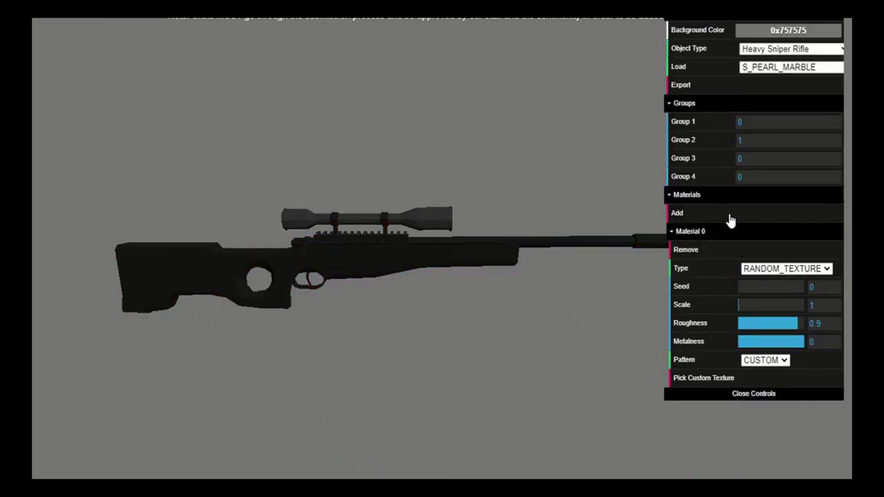
click(734, 252)
click(719, 218)
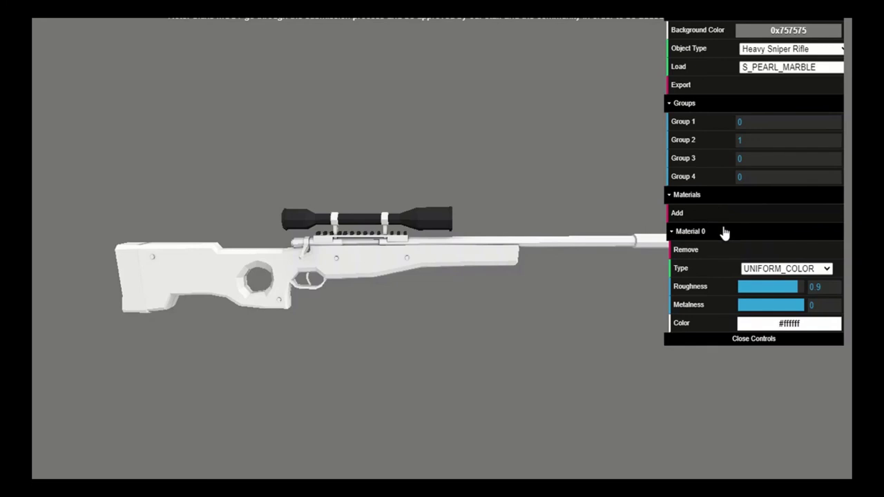
Change Material 0's type to RANDOM_TEXTURE and load "Untitled design (1)" as its custom texture
click(788, 269)
click(787, 290)
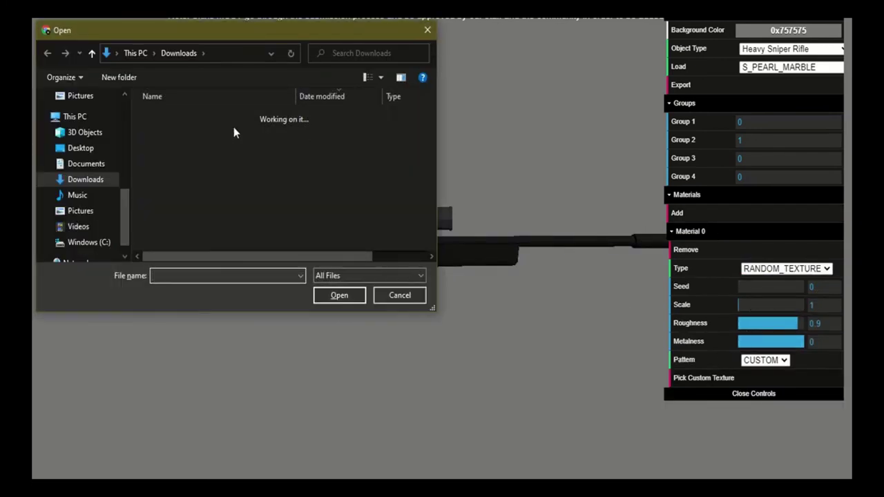
double_click(228, 135)
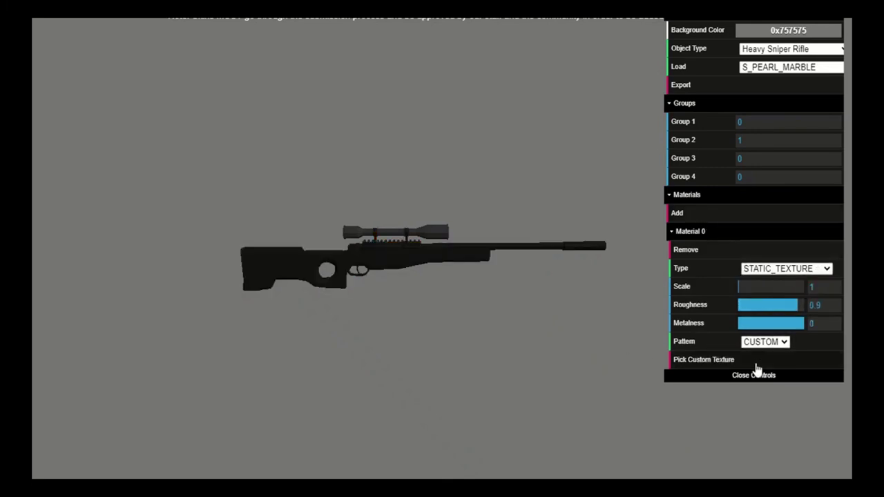
Load "Untitled design (1)" as the custom texture of the STATIC_TEXTURE material and inspect it on the rifle
click(774, 364)
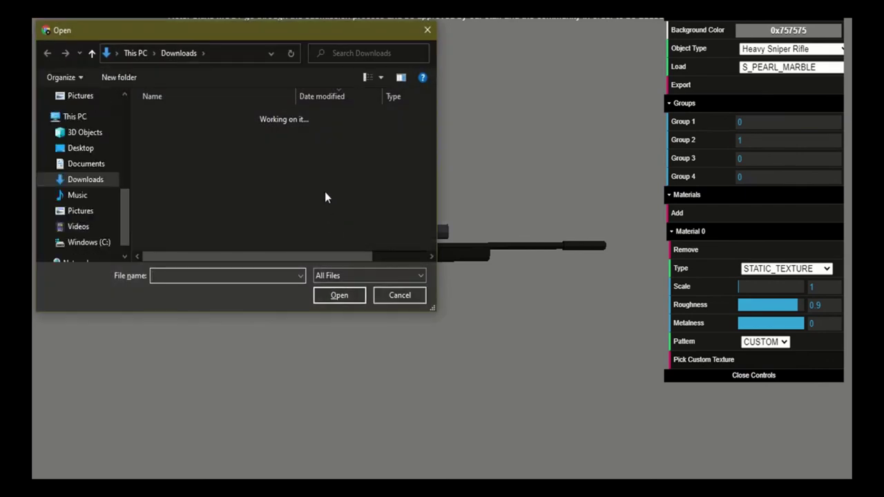
double_click(216, 134)
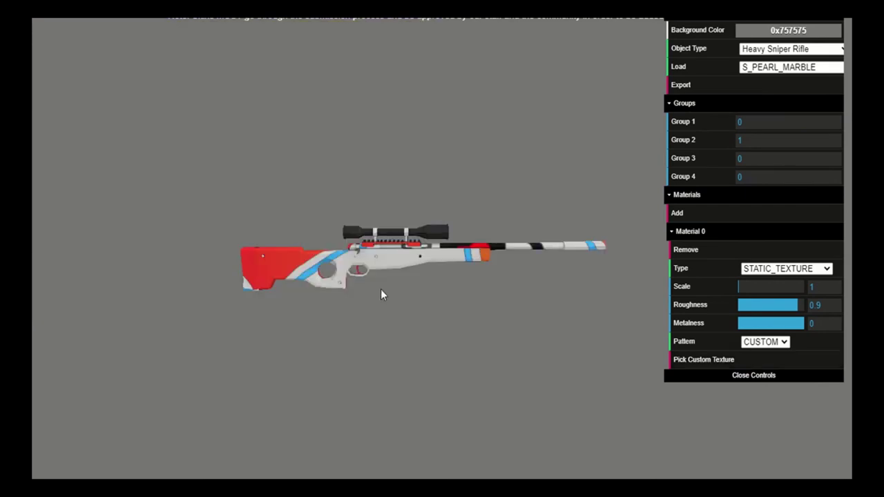
scroll(652, 280, up, 2)
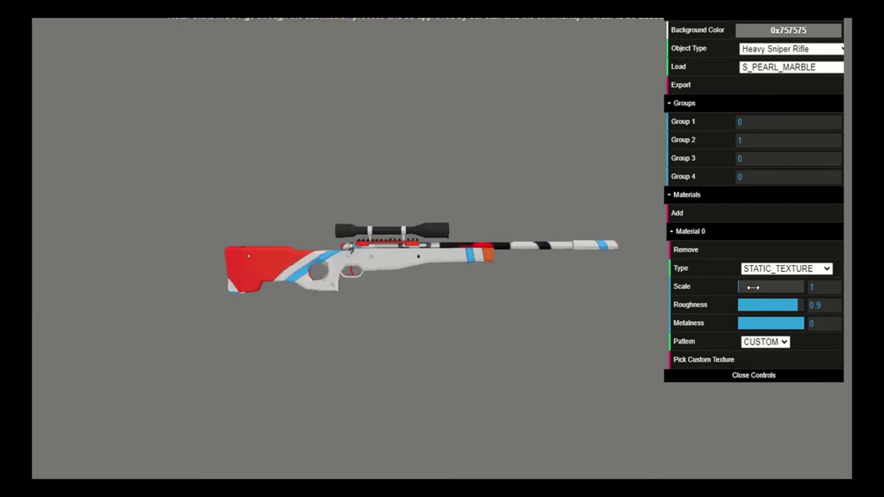
scroll(425, 271, down, 2)
Switch Material 0 back to RANDOM_TEXTURE and raise its Seed
click(787, 269)
click(795, 291)
mouse_move(742, 287)
mouse_down()
mouse_move(768, 287)
mouse_move(756, 287)
mouse_up()
Set Material 0 to RANDOM_PATTERN with the CUSTOM pattern and load "Untitled design (1)" as its texture
click(770, 272)
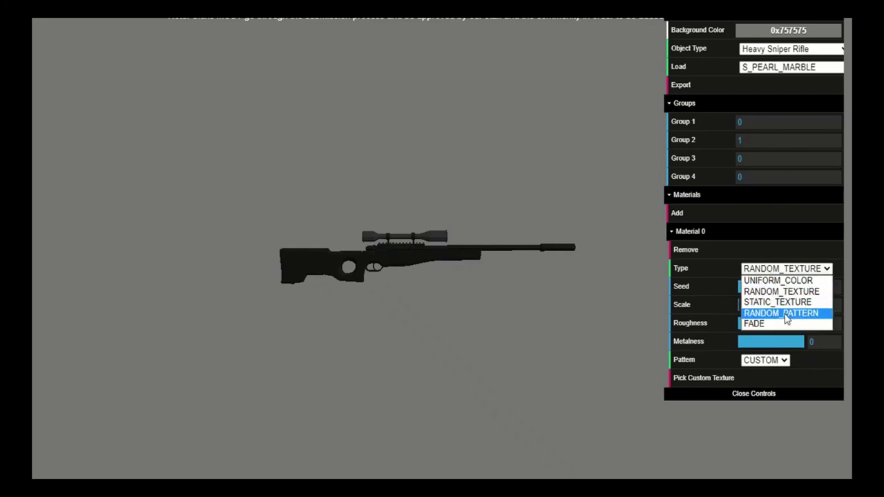
click(785, 315)
key(Down)
click(783, 287)
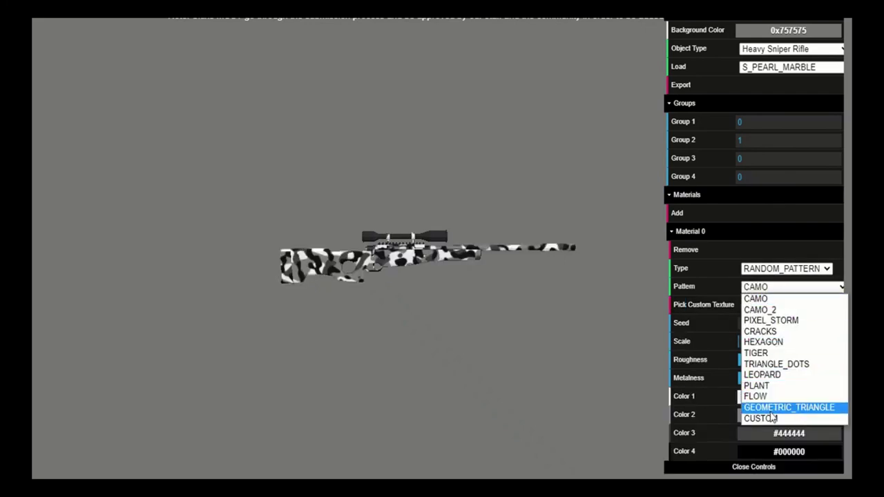
click(768, 418)
click(769, 399)
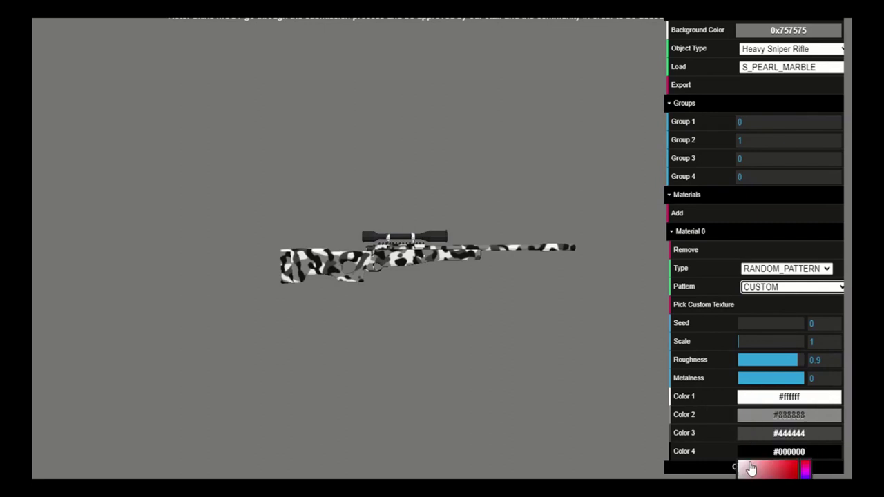
click(704, 306)
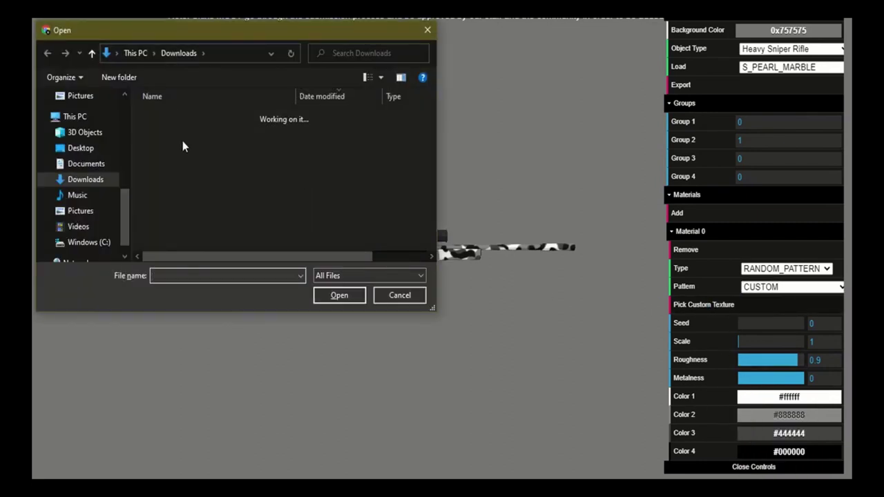
double_click(183, 135)
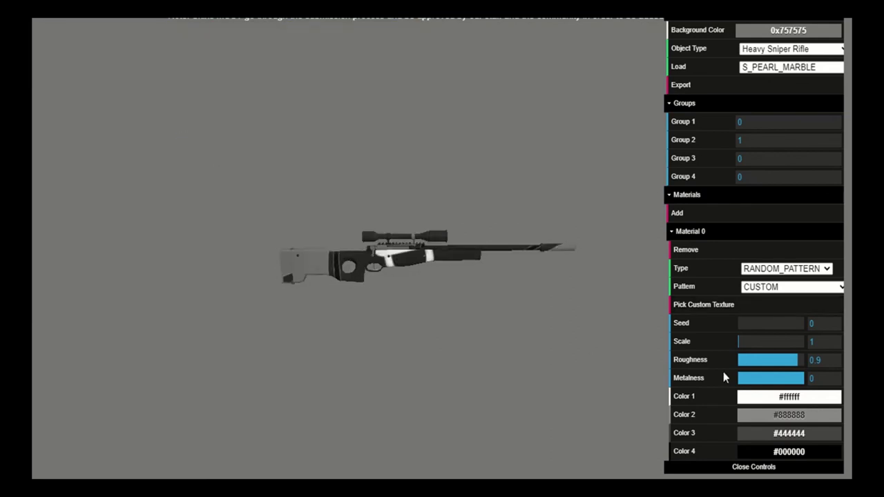
Set Material 0's Color 1 to #b32222, Color 2 to #a42727, Color 3 to #fc3737 and Color 4 to #cf4444
mouse_move(792, 399)
click(787, 426)
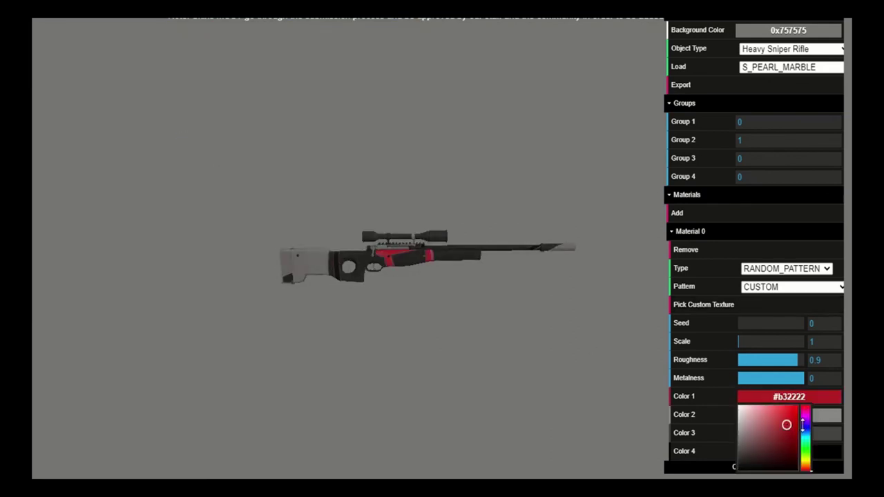
mouse_move(815, 429)
click(785, 442)
mouse_move(774, 417)
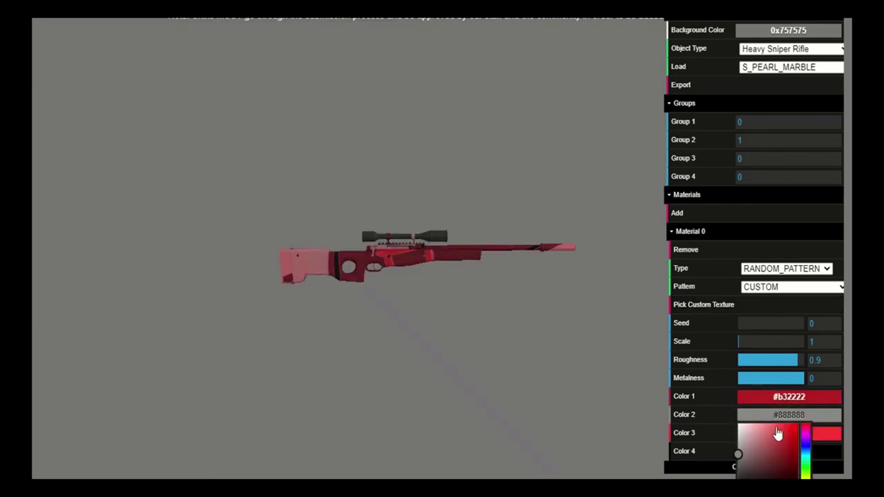
click(785, 449)
click(778, 474)
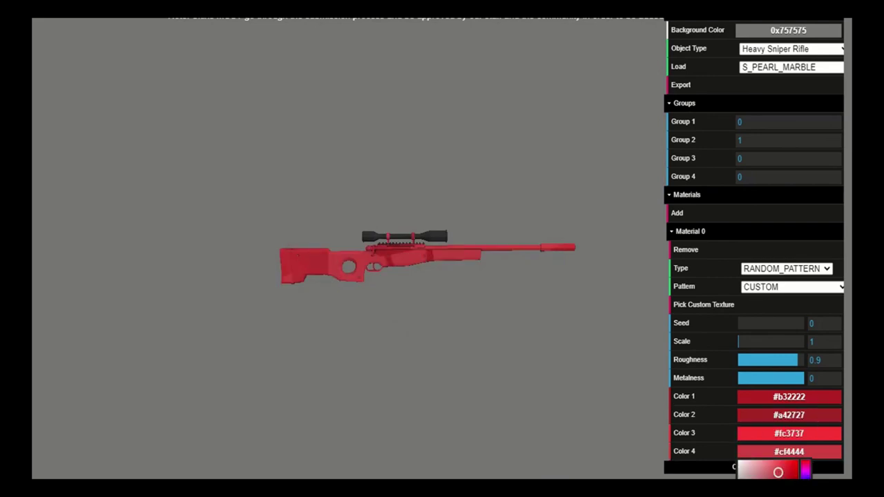
Set Material 0's Scale to 14.9 and inspect the repeated pattern on the rifle
scroll(411, 282, down, 6)
scroll(407, 256, up, 10)
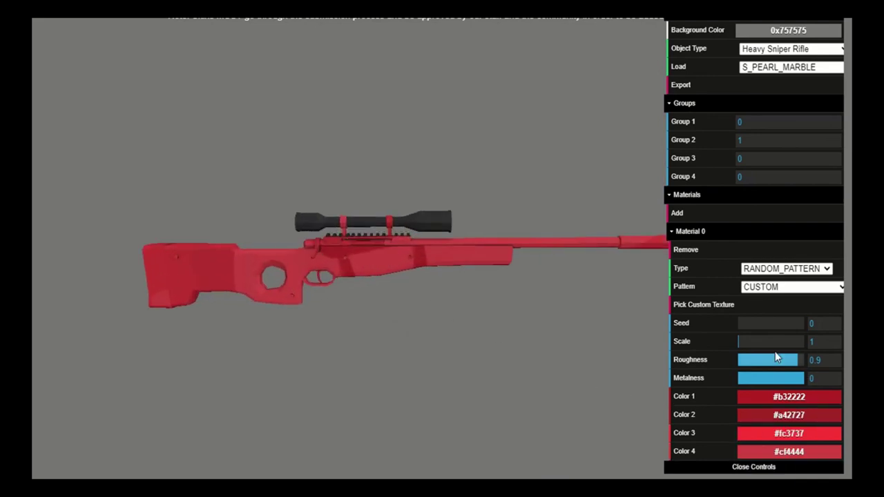
click(748, 341)
drag(491, 276, 407, 250)
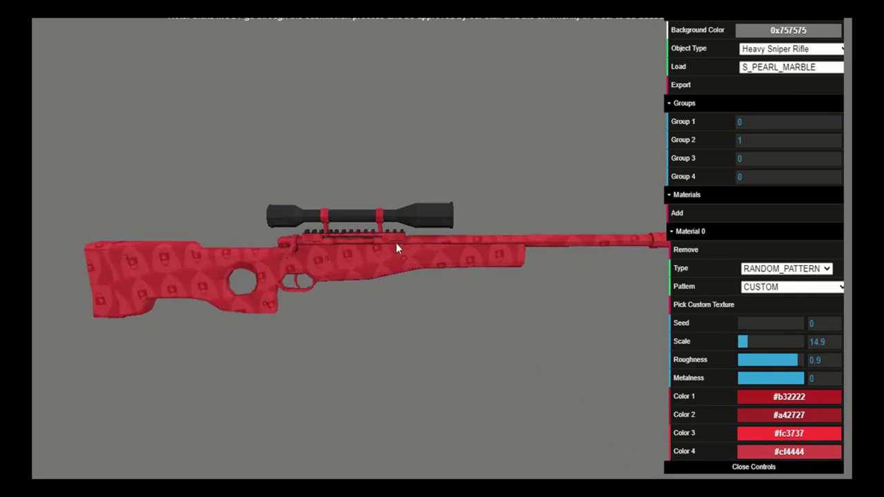
scroll(243, 233, down, 5)
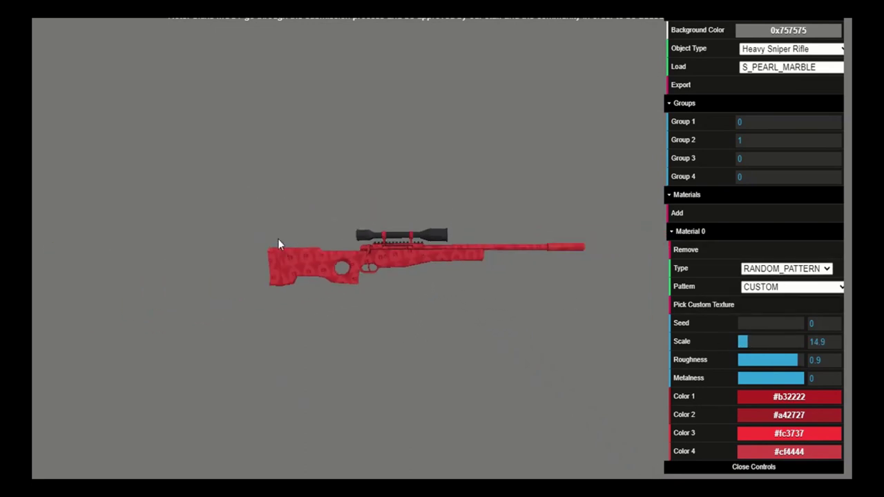
Hide the skin editor's controls and show them again
click(749, 468)
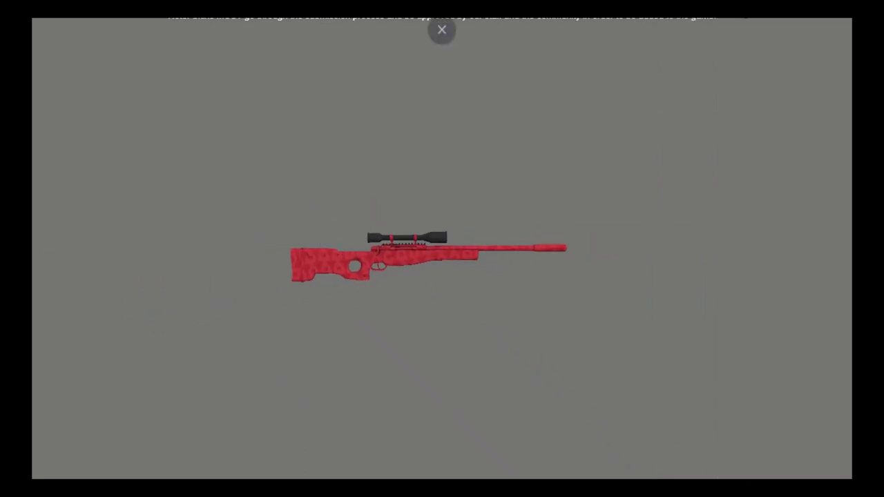
click(752, 21)
mouse_move(465, 218)
mouse_down()
mouse_move(493, 217)
mouse_move(464, 218)
mouse_up()
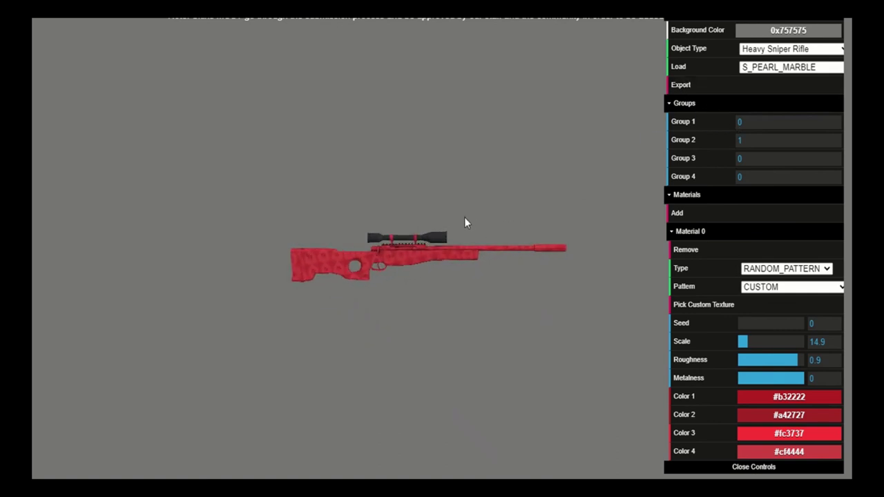
Export the skin, copy the generated material code and close the export dialog
click(680, 85)
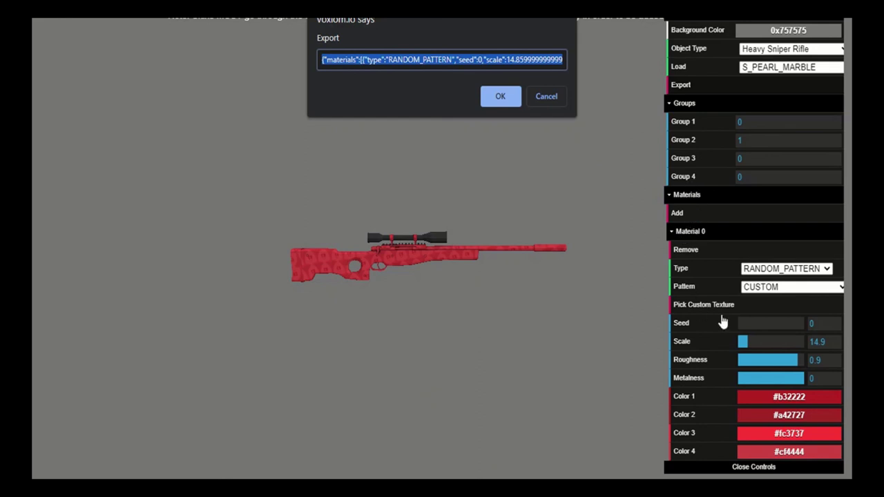
right_click(480, 60)
click(510, 126)
click(502, 97)
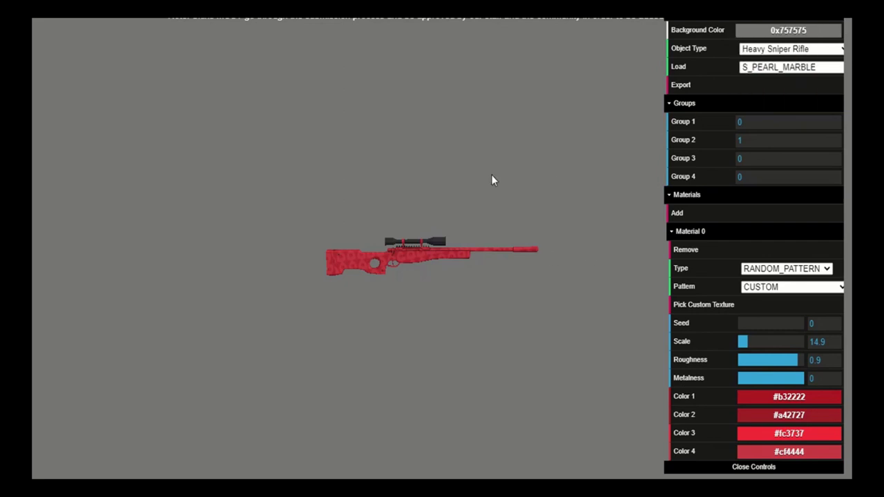
Set the background color to dark red 0x721d1d and view the rifle against it
scroll(489, 200, down, 3)
scroll(489, 196, up, 4)
mouse_move(795, 29)
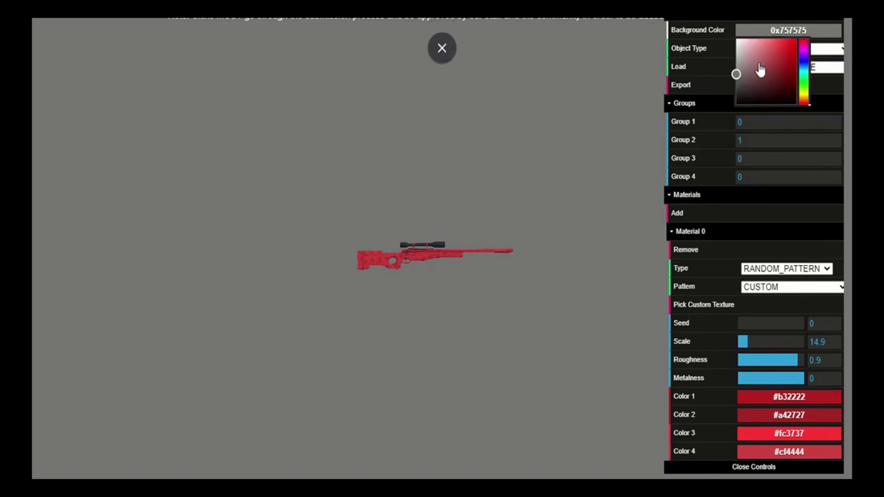
mouse_move(735, 74)
mouse_down()
mouse_move(726, 54)
mouse_move(734, 69)
mouse_move(736, 36)
mouse_move(769, 60)
mouse_move(748, 81)
mouse_move(751, 69)
mouse_move(729, 118)
mouse_up()
scroll(521, 151, down, 5)
mouse_move(759, 30)
drag(421, 227, 463, 238)
mouse_move(750, 456)
scroll(376, 239, up, 4)
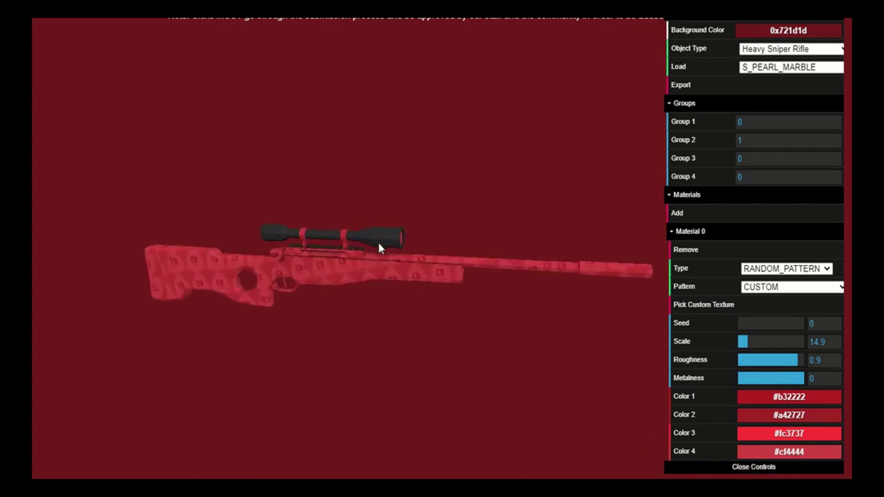
Set the background color to black (0x0) and view the rifle against it
scroll(379, 244, down, 3)
mouse_move(792, 37)
drag(783, 76, 737, 109)
scroll(371, 249, up, 3)
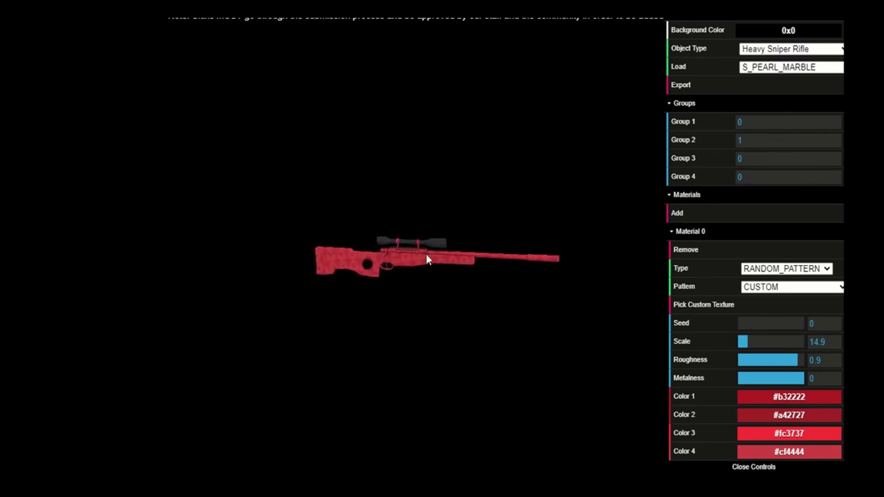